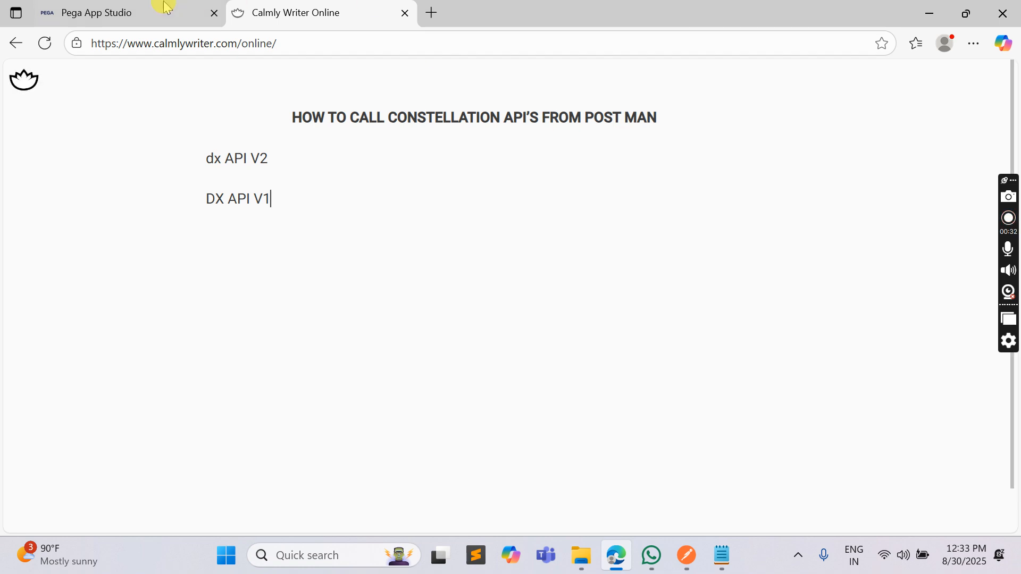
# Switch to Pega App Studio, open the Pega API channel and examine the Constellation DX APIs' computed URL and assignment endpoints
pyautogui.moveTo(116, 3)
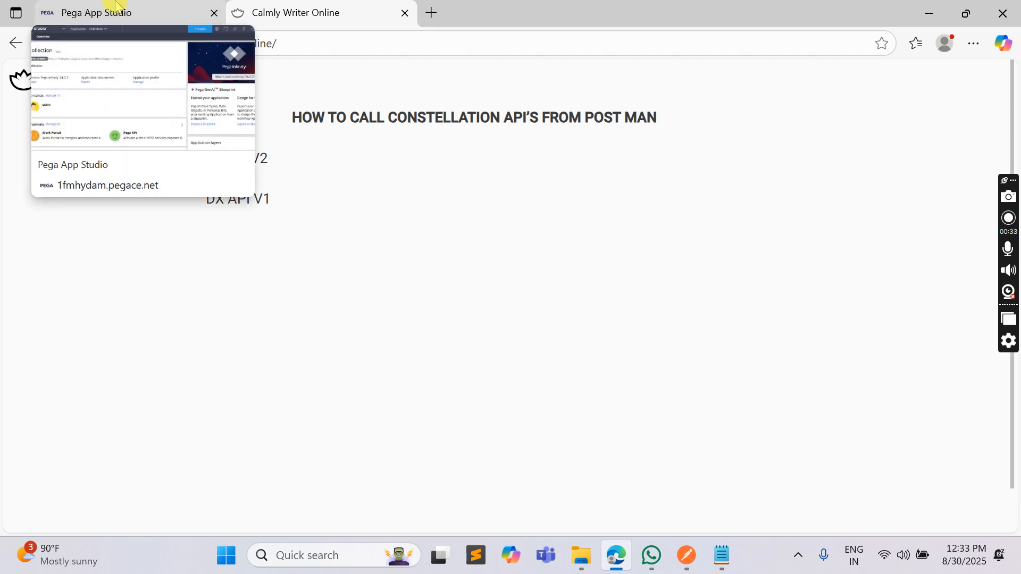
pyautogui.click(157, 6)
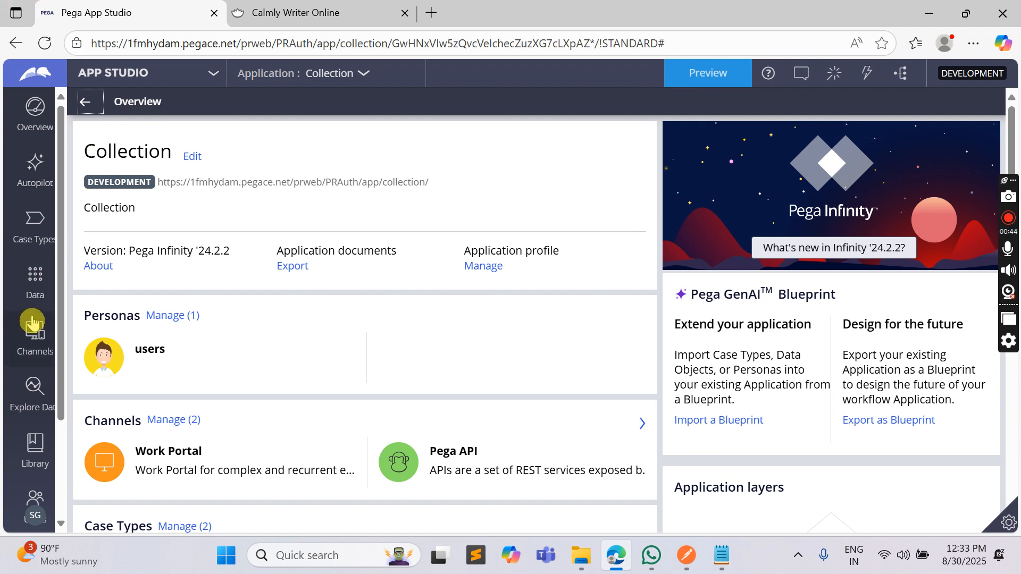
pyautogui.click(499, 453)
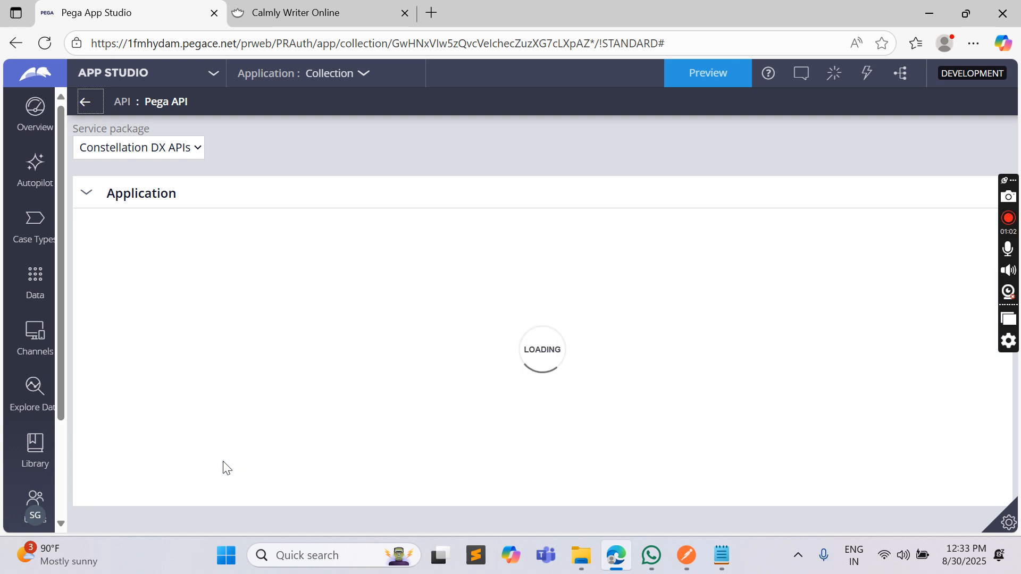
pyautogui.scroll(-2, 258, 354)
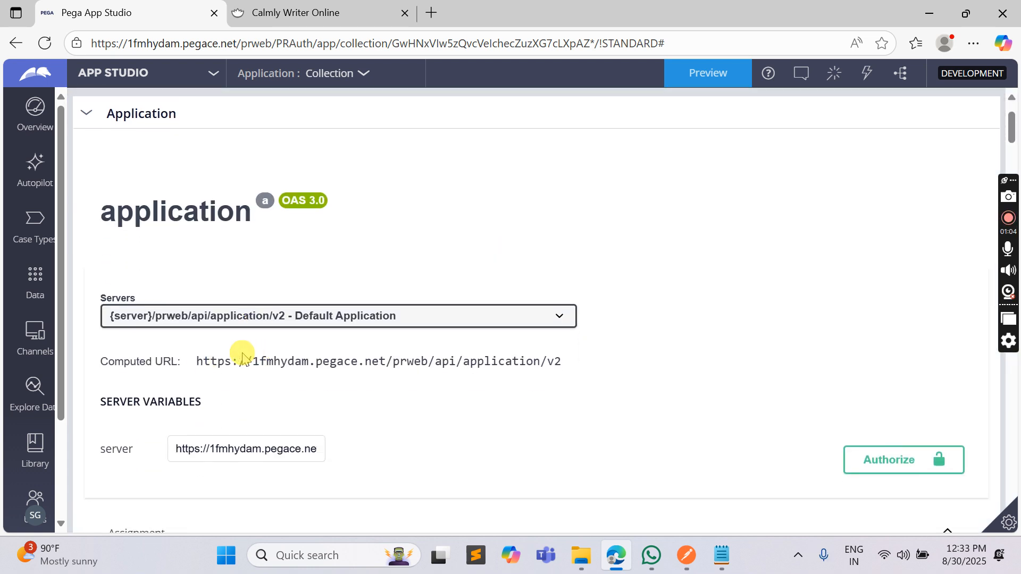
pyautogui.moveTo(197, 361); pyautogui.dragTo(569, 367)
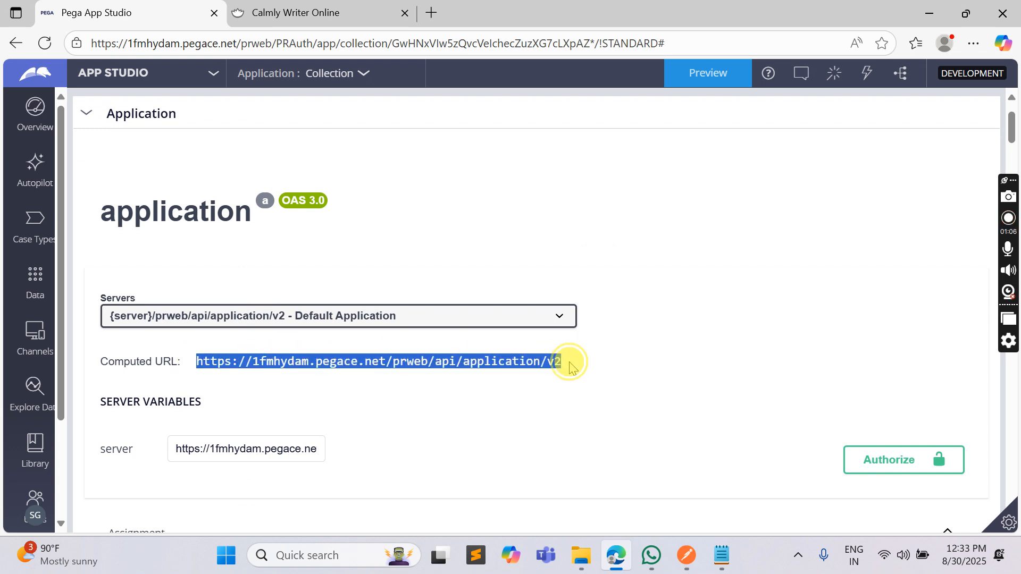
pyautogui.scroll(-6, 237, 257)
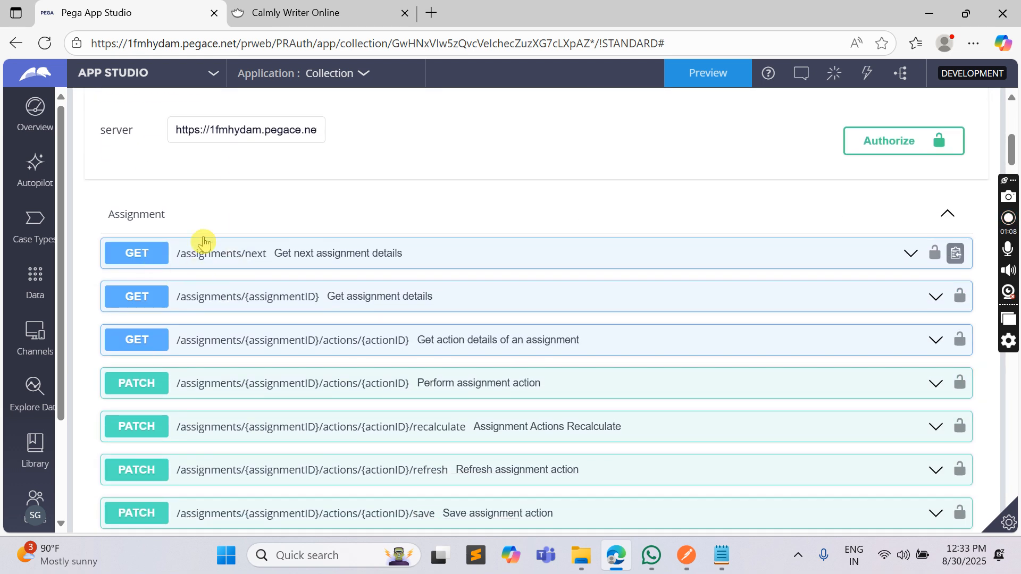
pyautogui.scroll(-15, 203, 243)
pyautogui.scroll(5, 255, 286)
pyautogui.scroll(15, 256, 286)
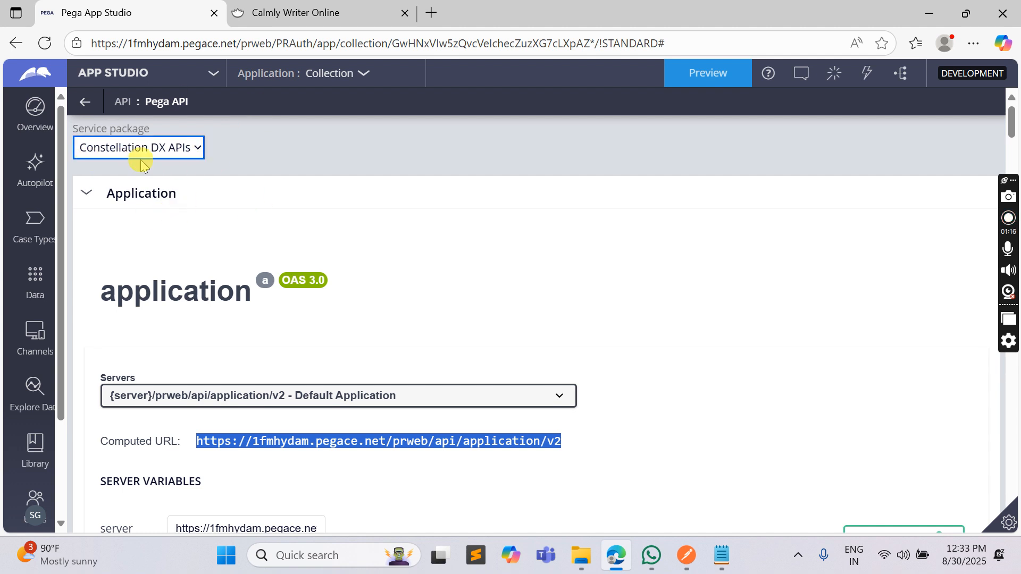
# Switch to Dev Studio and list the Service Package records under Integration-Resources
pyautogui.click(173, 74)
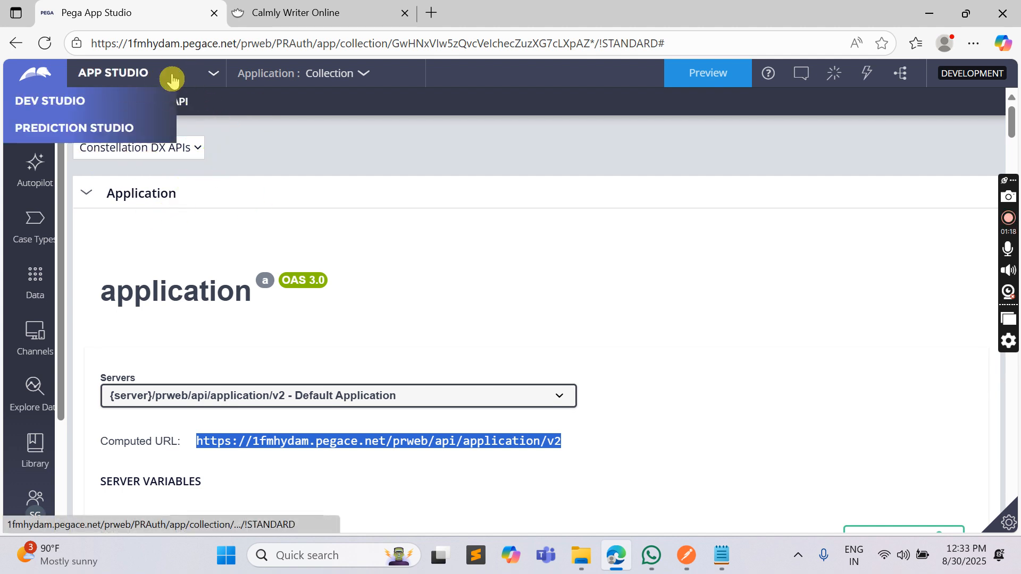
pyautogui.click(70, 128)
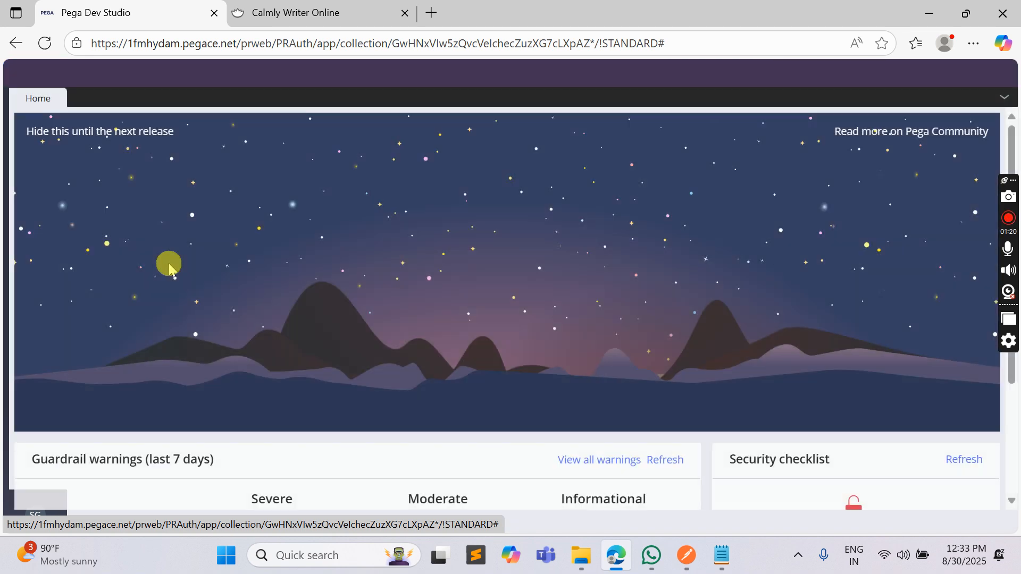
pyautogui.click(6, 296)
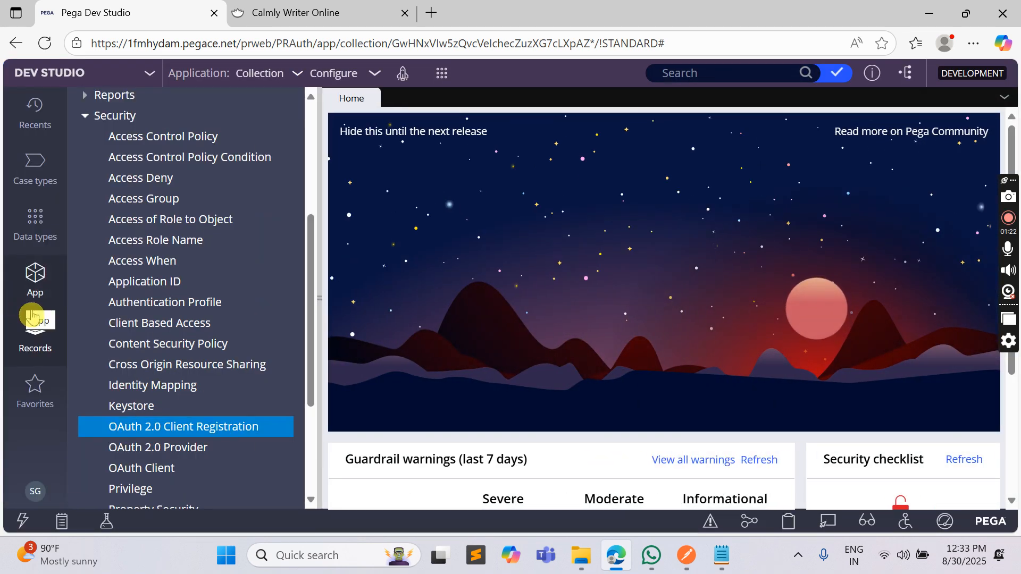
pyautogui.click(86, 117)
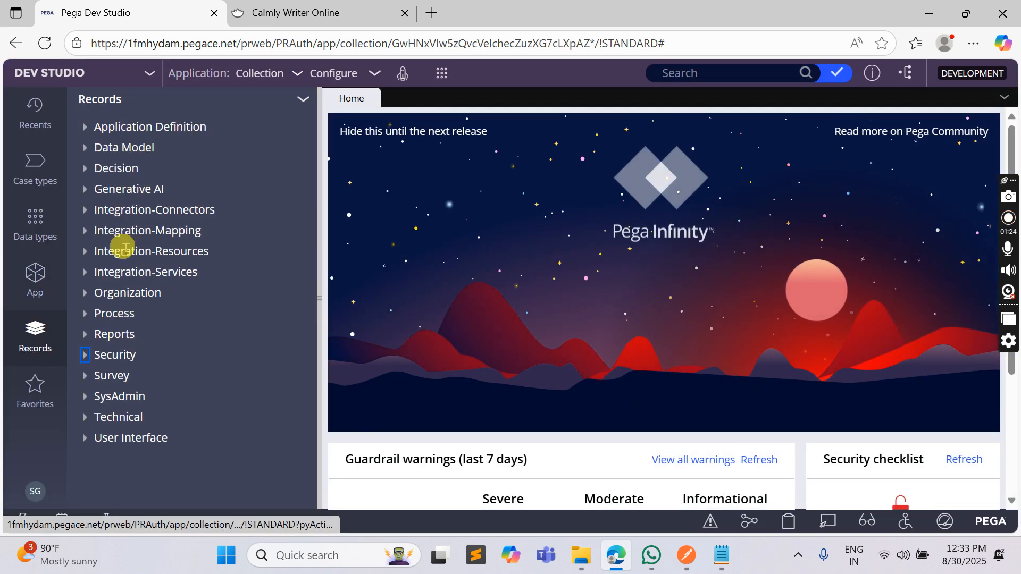
pyautogui.click(87, 252)
pyautogui.scroll(-5, 154, 312)
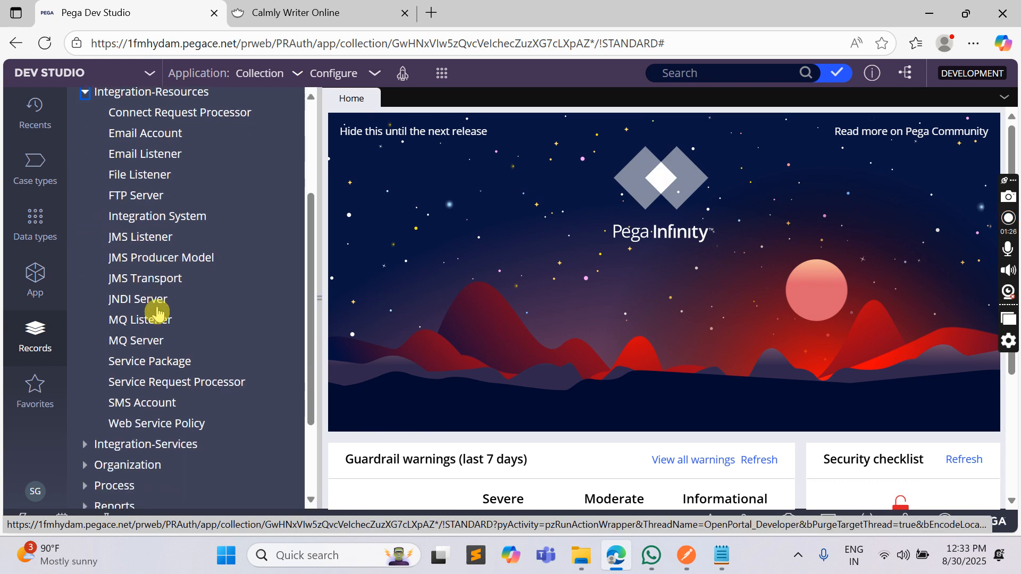
pyautogui.click(144, 246)
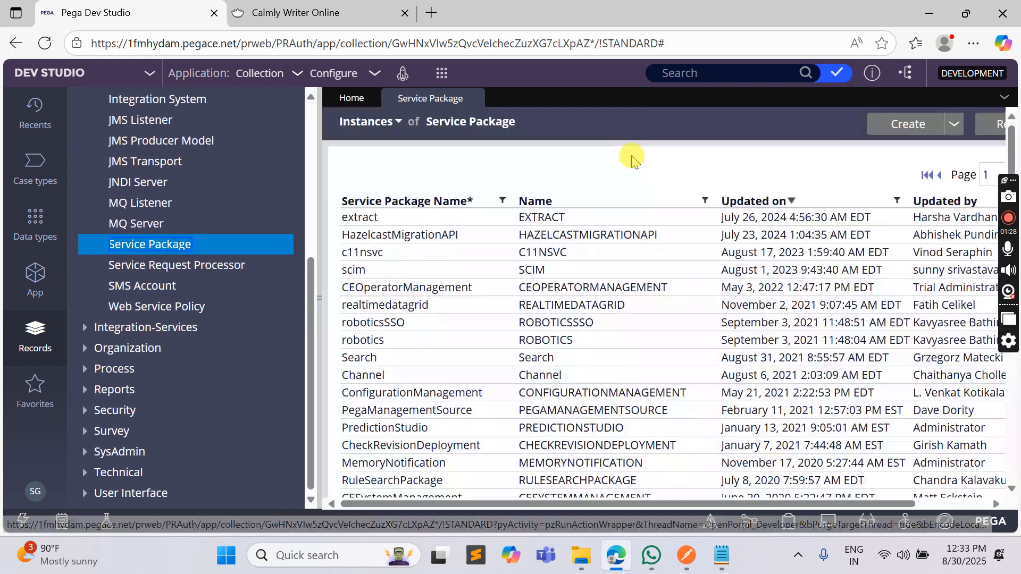
# Filter the service packages by the name APPLICATION and open the matching Application record to review its authentication settings
pyautogui.click(706, 201)
pyautogui.click(567, 266)
pyautogui.write('APPLICATION')
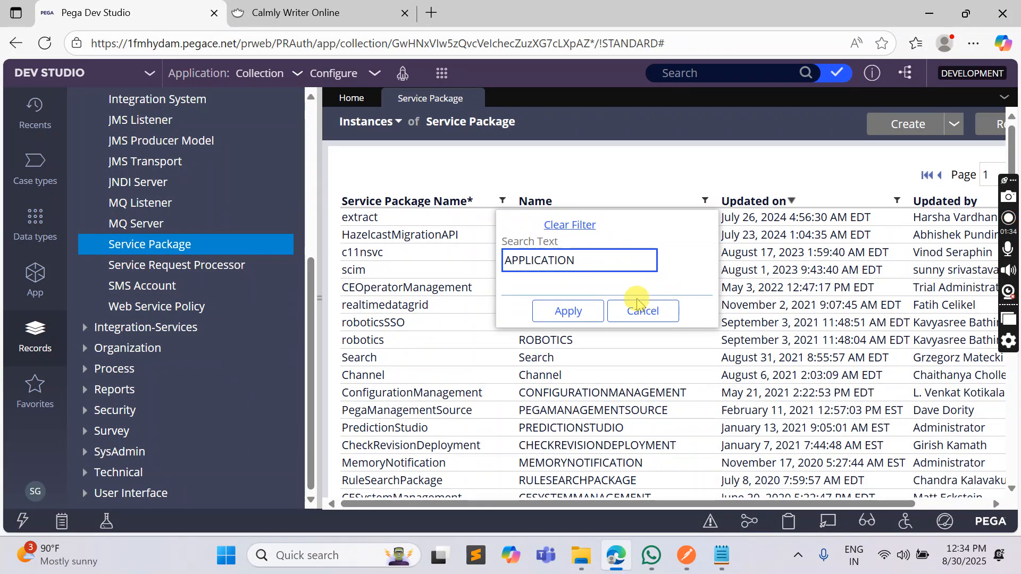
pyautogui.click(601, 309)
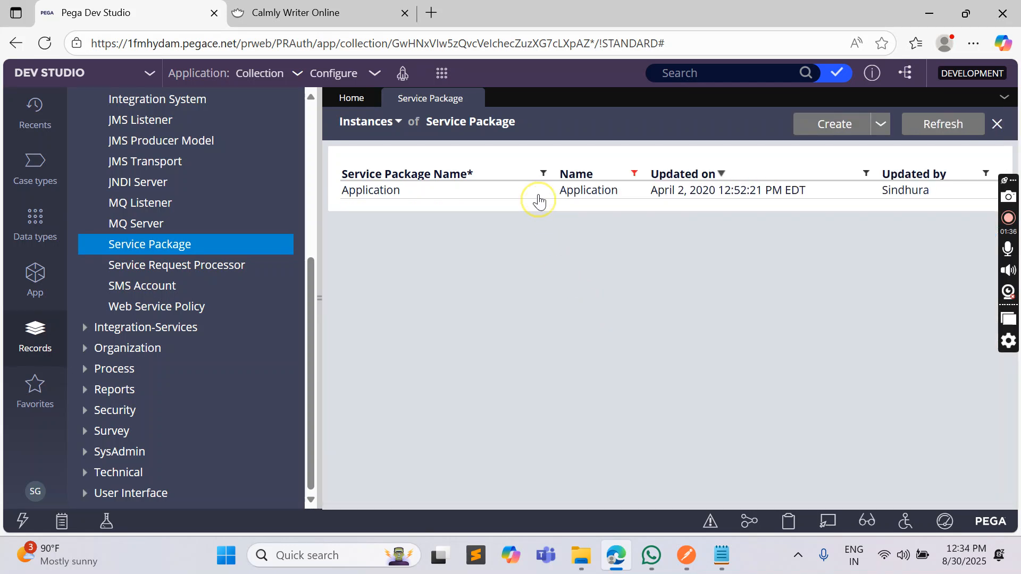
pyautogui.click(539, 197)
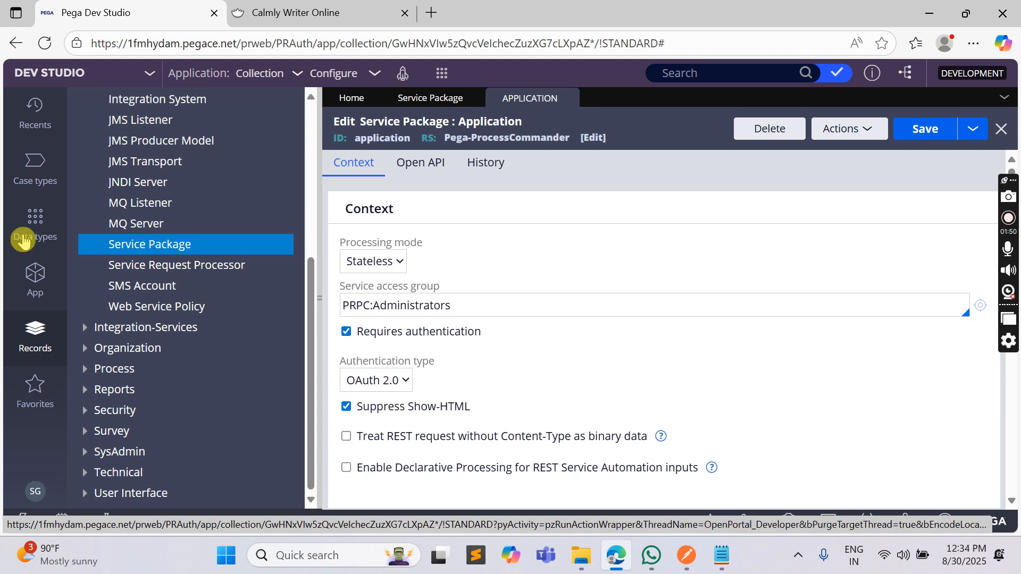
# List the OAuth 2.0 Client Registration records under Security and collapse the records explorer
pyautogui.scroll(5, 156, 194)
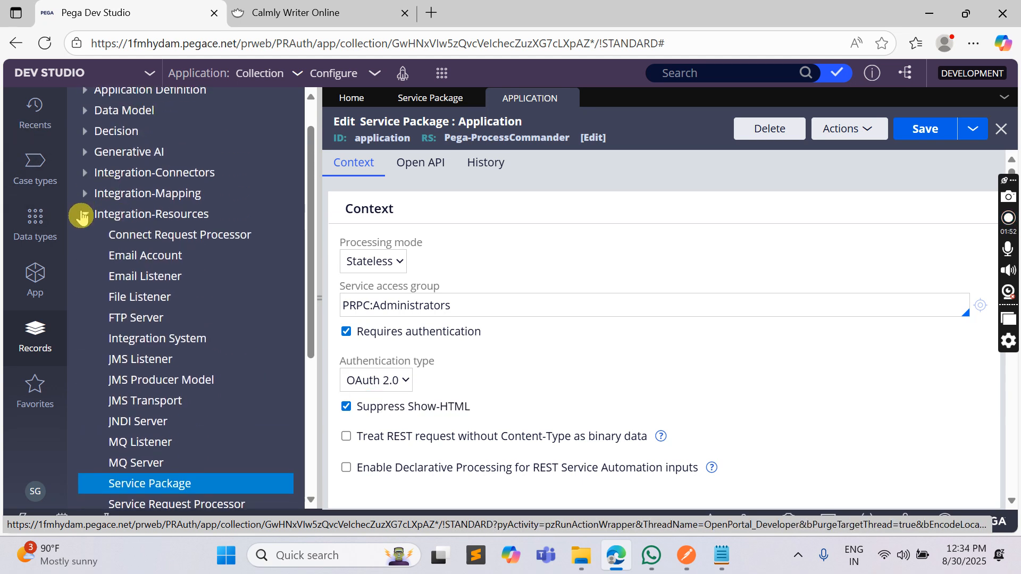
pyautogui.click(85, 213)
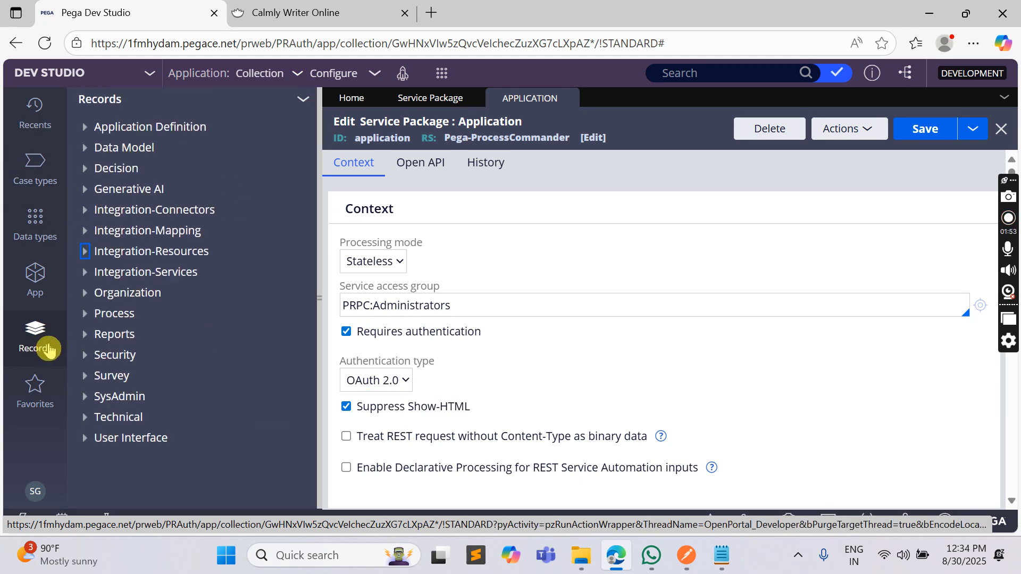
pyautogui.click(86, 355)
pyautogui.scroll(-4, 80, 357)
pyautogui.scroll(-3, 126, 342)
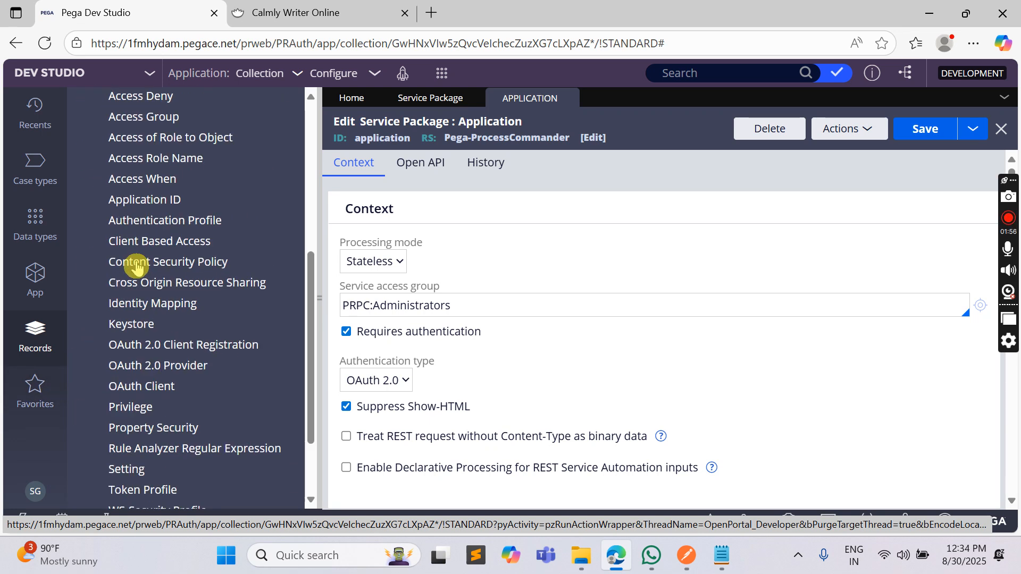
pyautogui.click(271, 274)
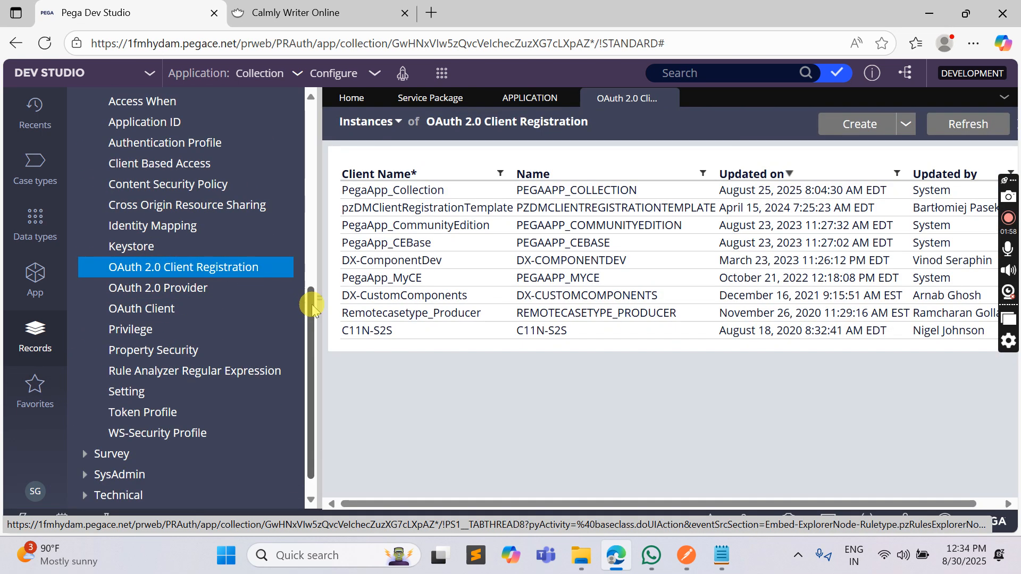
pyautogui.click(316, 302)
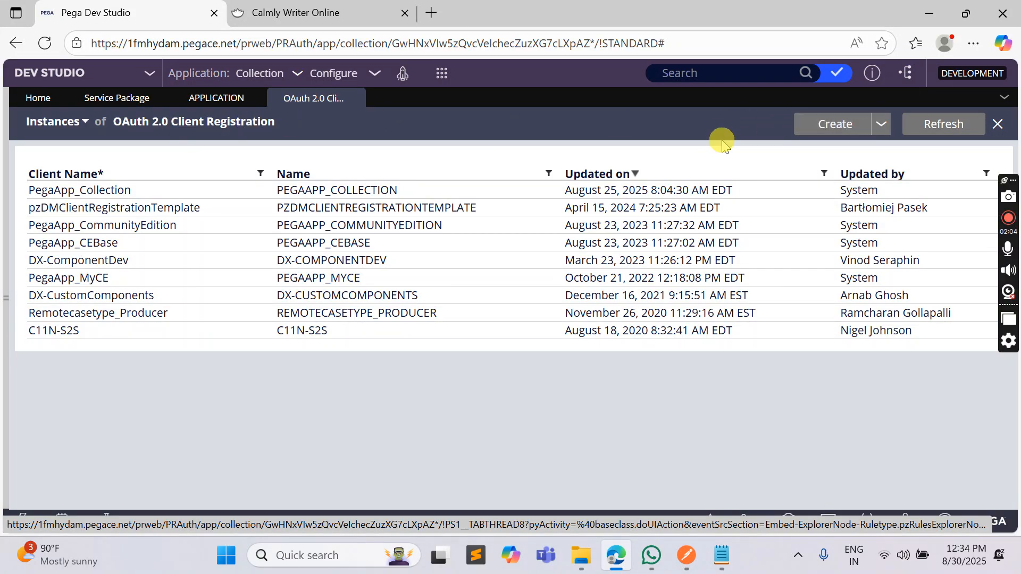
# Create and open an OAuth 2.0 client registration with DXAPIV2 as both short description and client name
pyautogui.click(798, 133)
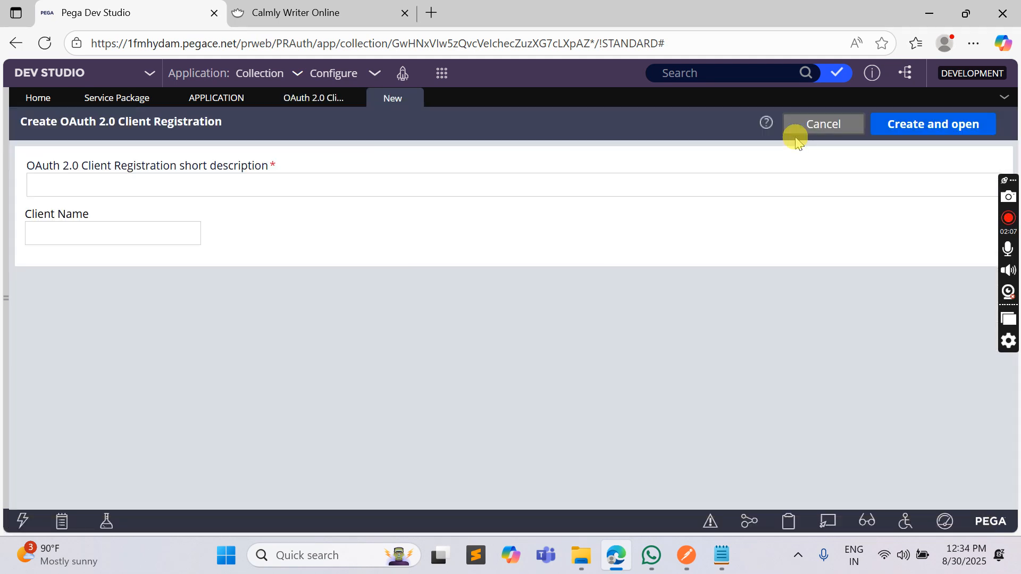
pyautogui.click(341, 180)
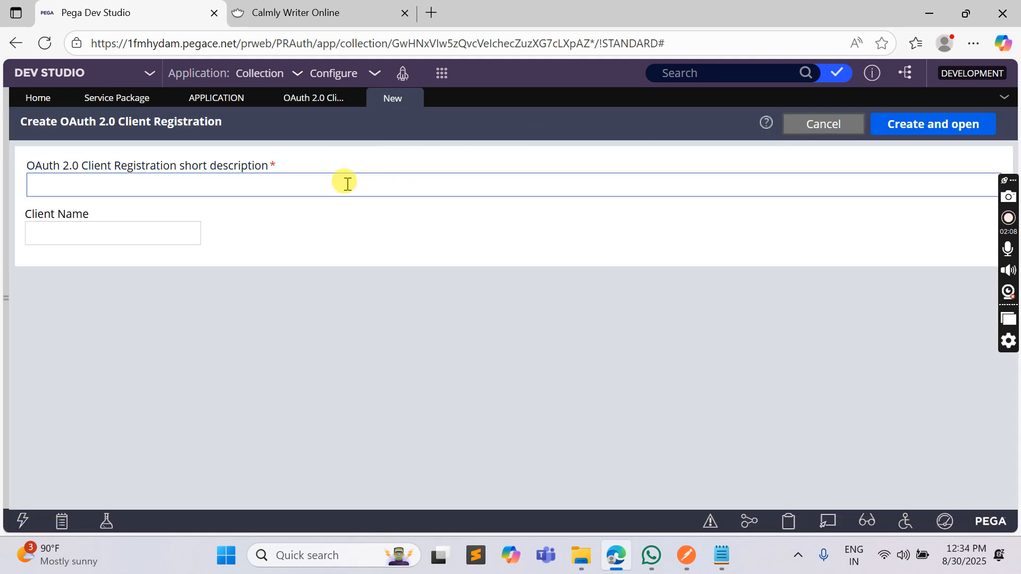
pyautogui.write('DXAPIV2')
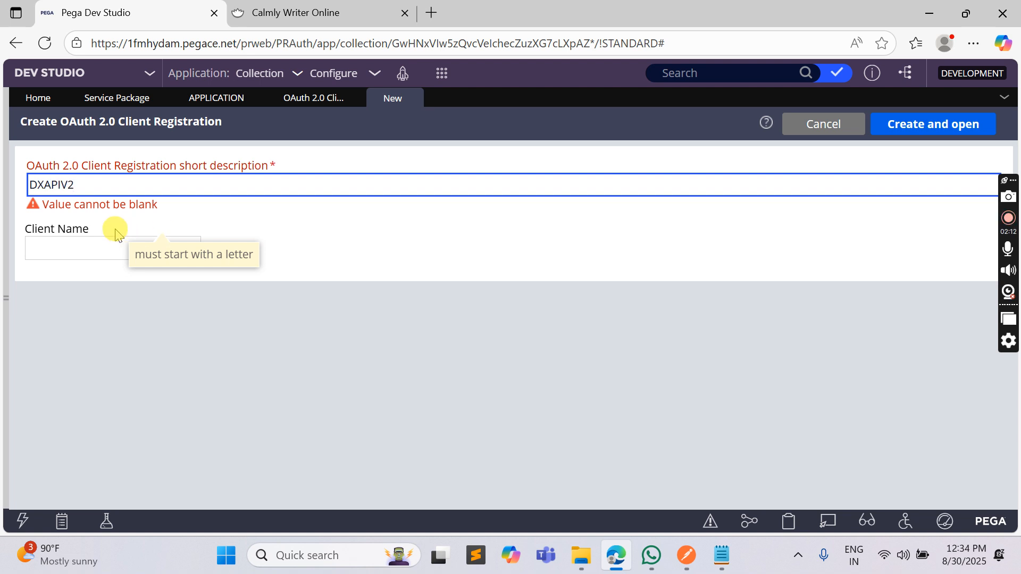
pyautogui.doubleClick(67, 185)
pyautogui.hotkey('ctrl', 'c')
pyautogui.click(67, 243)
pyautogui.hotkey('ctrl', 'v')
pyautogui.click(937, 126)
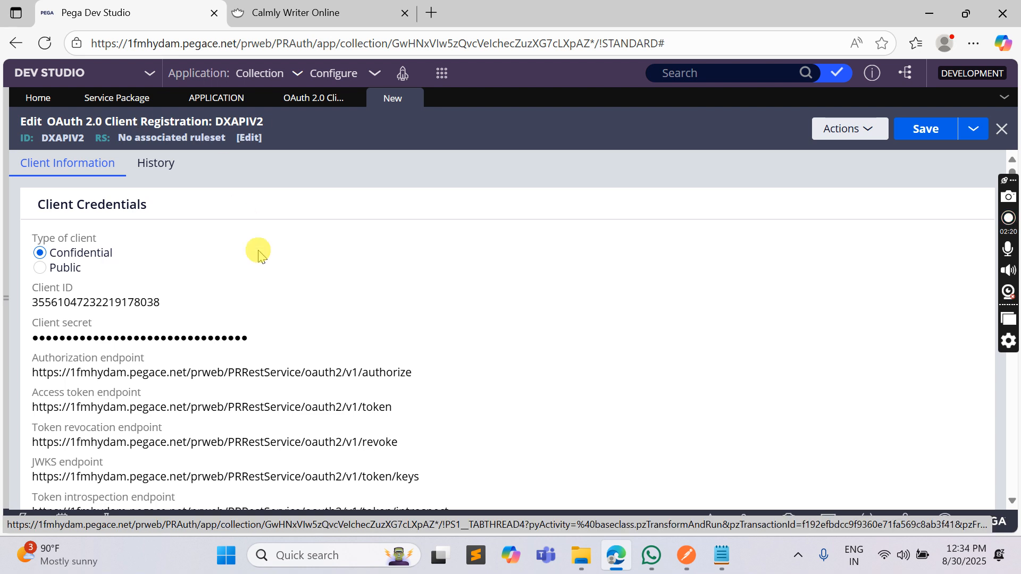
# Download the DXAPIV2 client credentials file and close the client secret dialog
pyautogui.scroll(-5, 563, 255)
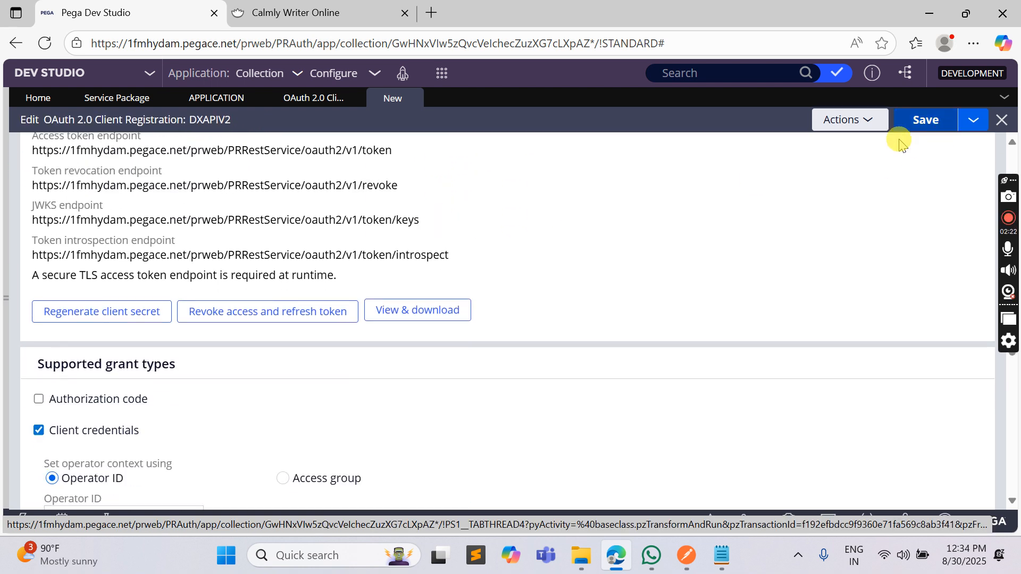
pyautogui.click(398, 314)
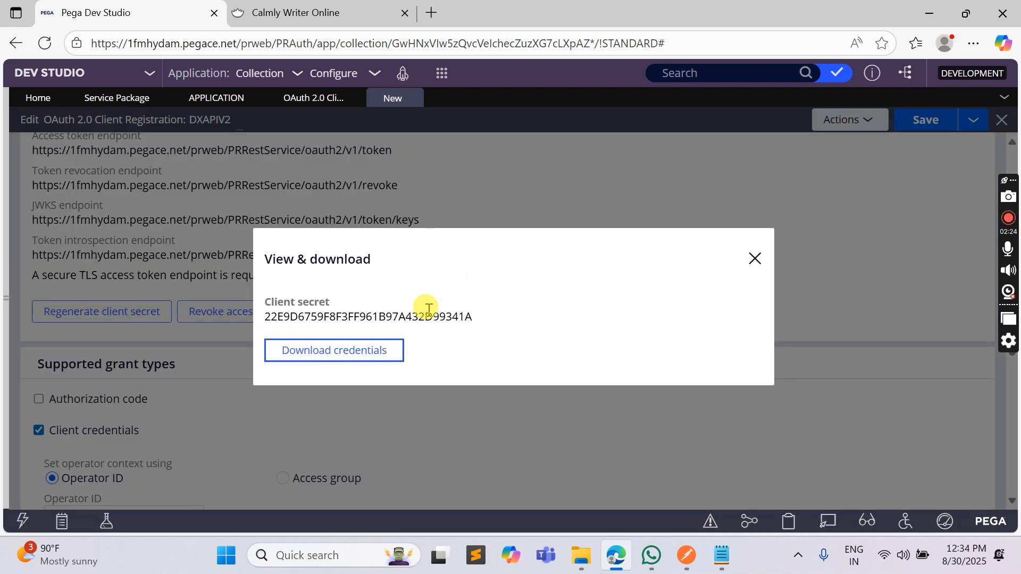
pyautogui.click(350, 357)
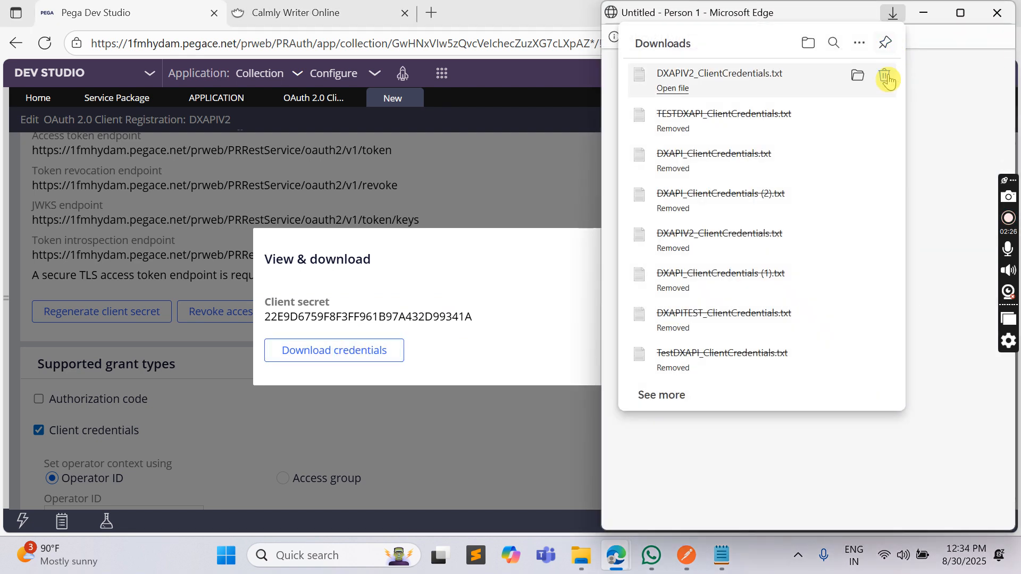
pyautogui.click(545, 152)
pyautogui.click(751, 257)
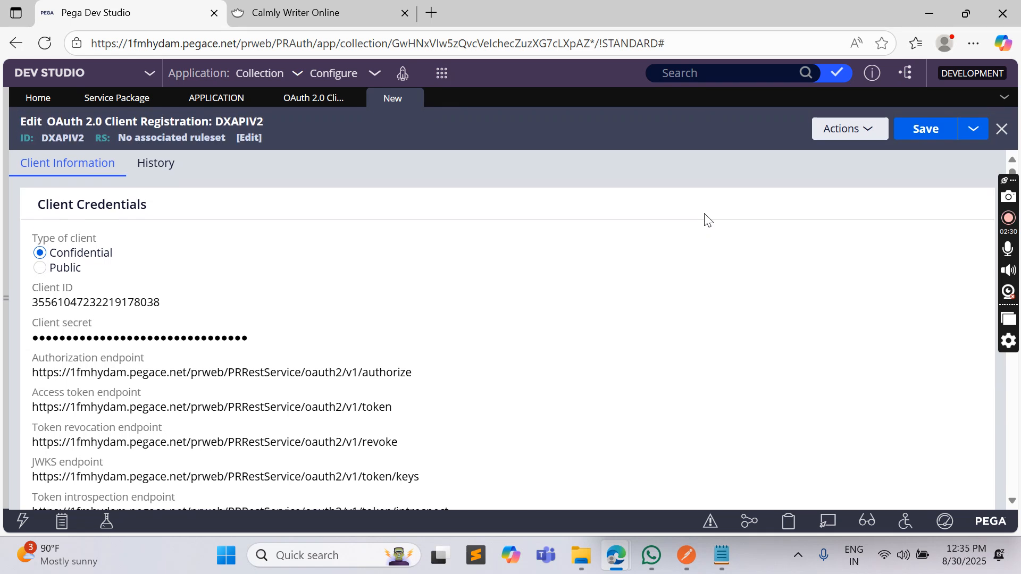
# Set the Client credentials grant's Operator ID to the operator's e-mail and save the DXAPIV2 registration
pyautogui.scroll(-5, 622, 226)
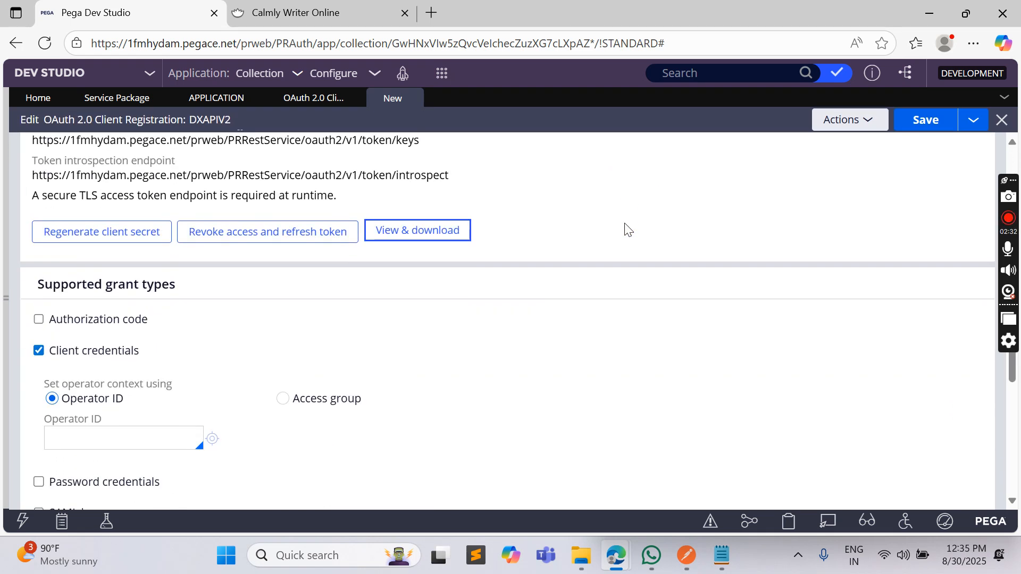
pyautogui.scroll(-1, 500, 258)
pyautogui.click(80, 352)
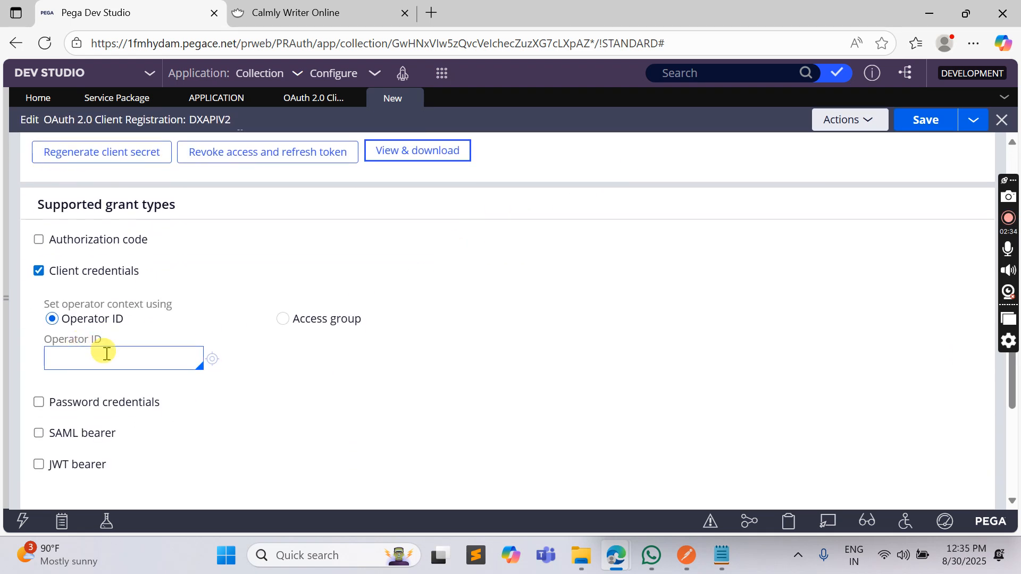
pyautogui.click(106, 353)
pyautogui.write('SU')
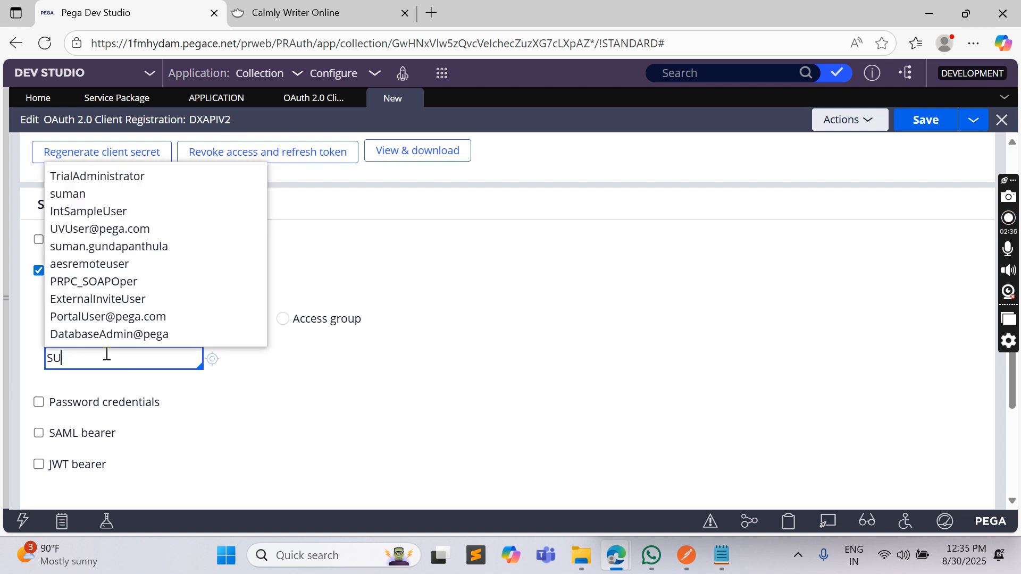
pyautogui.click(142, 402)
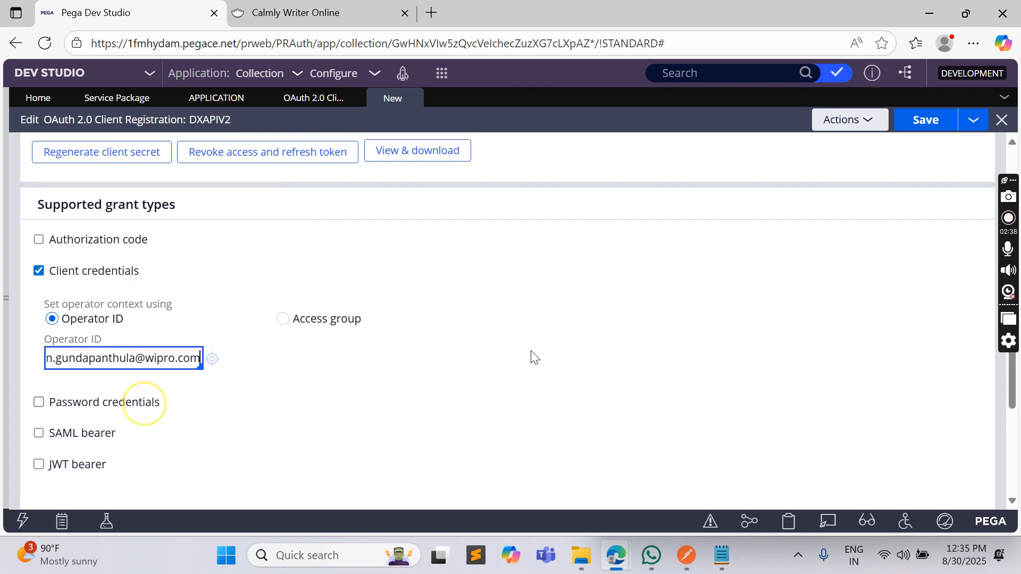
pyautogui.click(924, 128)
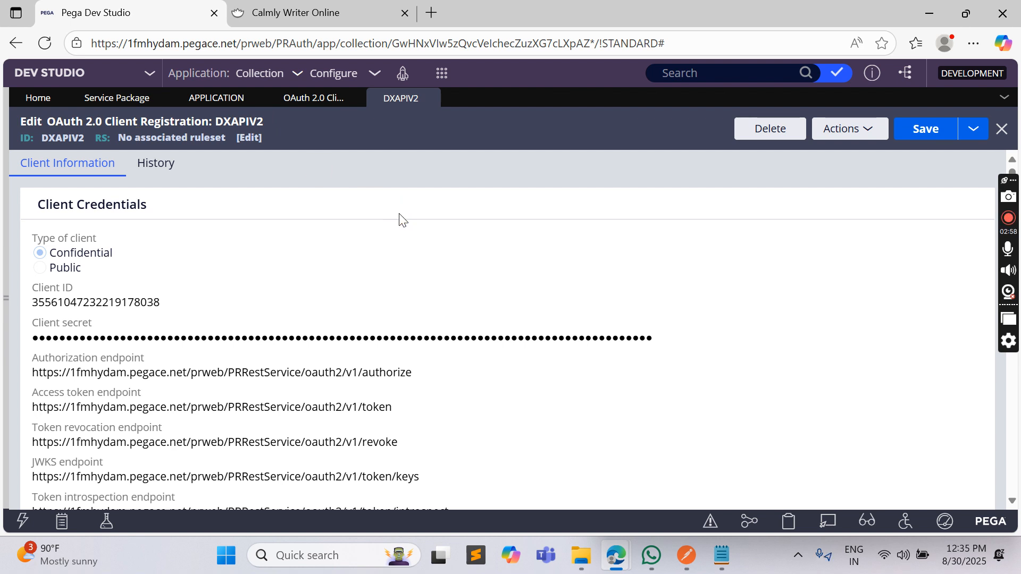
pyautogui.scroll(-1, 394, 237)
pyautogui.scroll(1, 394, 238)
pyautogui.click(922, 140)
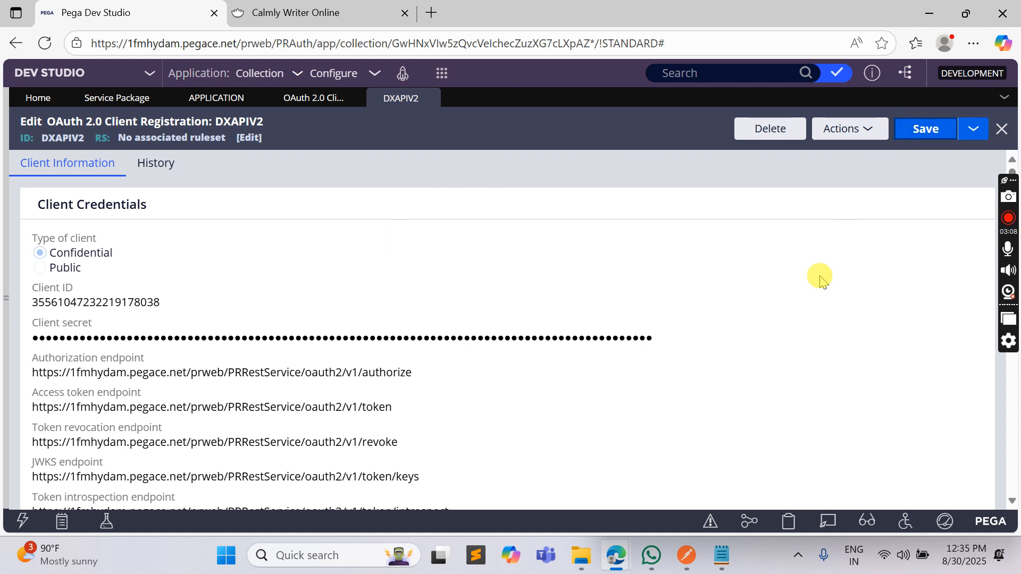
# Switch to Postman, create a new HTTP request and set its authorization type to OAuth 2.0
pyautogui.click(686, 556)
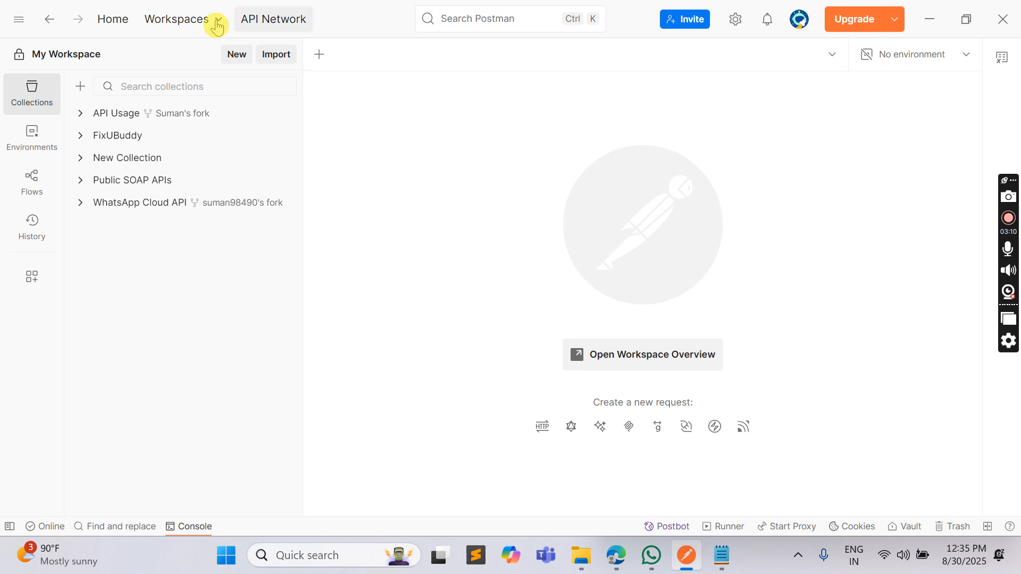
pyautogui.click(240, 57)
pyautogui.click(350, 171)
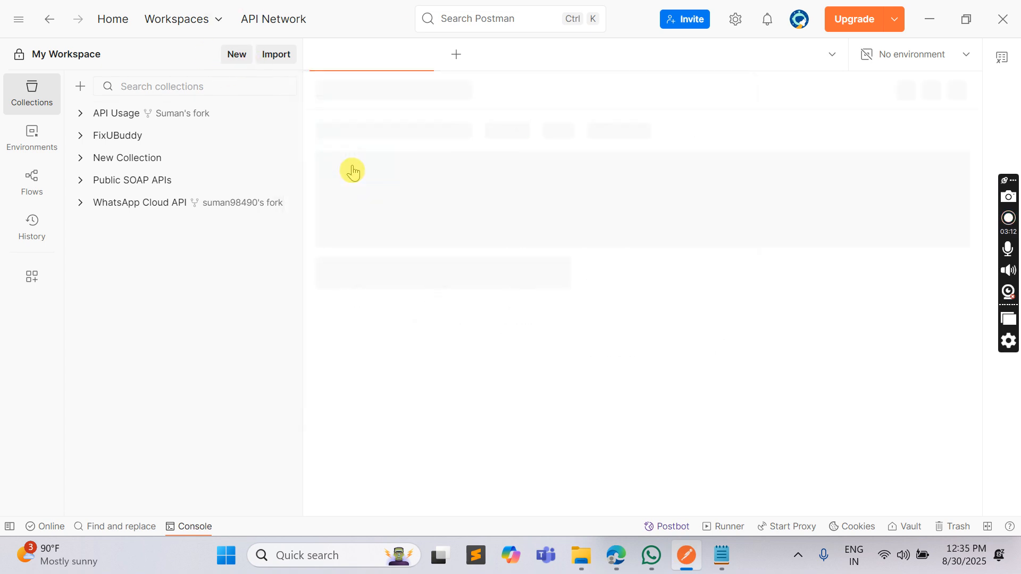
pyautogui.click(402, 169)
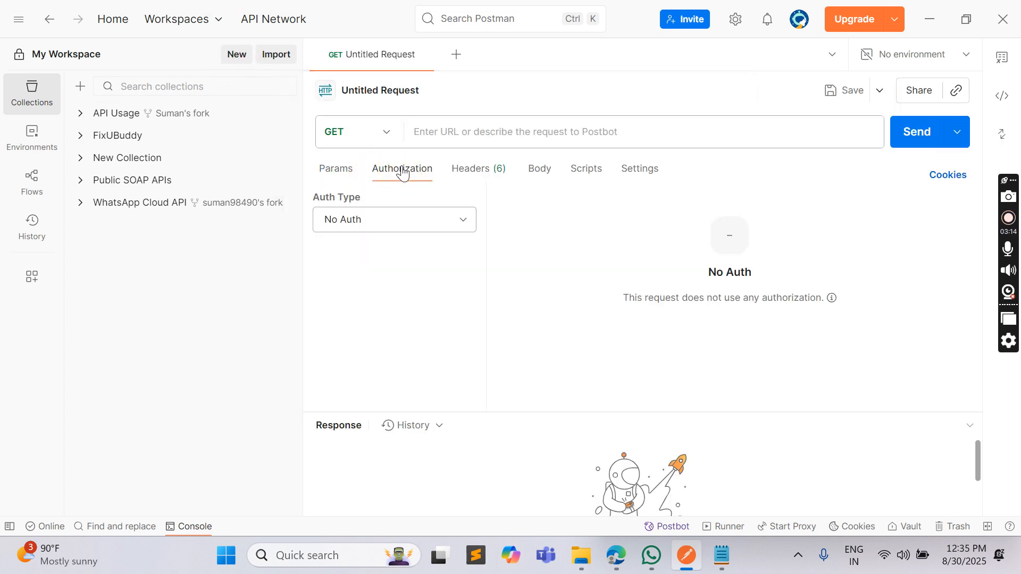
pyautogui.click(396, 219)
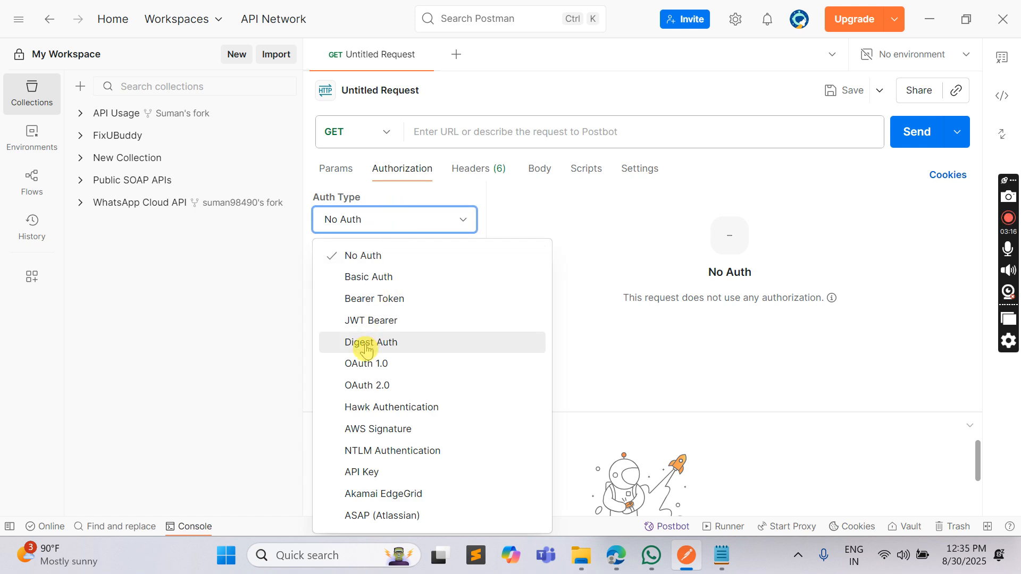
pyautogui.click(367, 386)
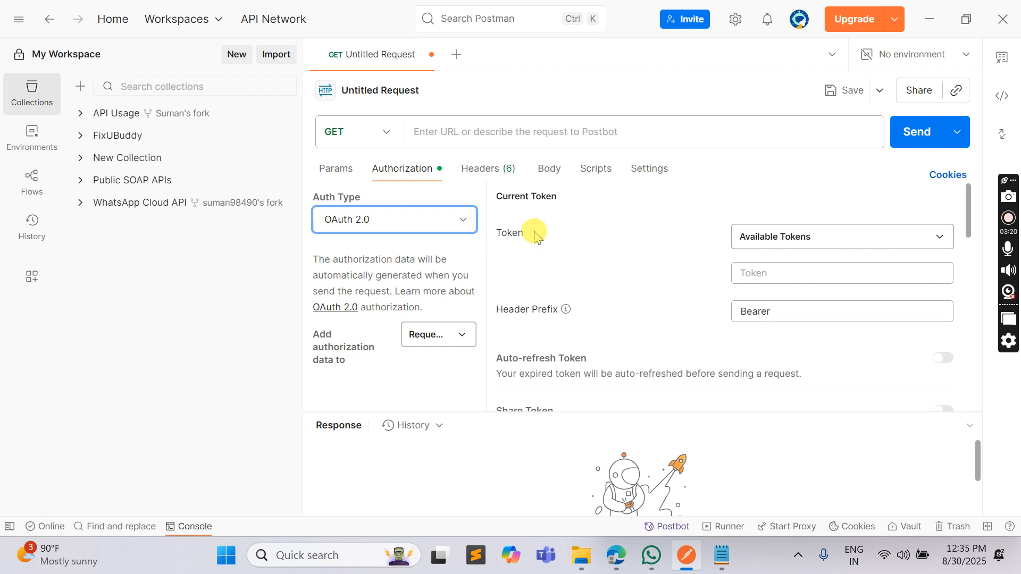
# Configure the new token with the Client Credentials grant type and the token name DXAPIV2
pyautogui.scroll(-2, 547, 230)
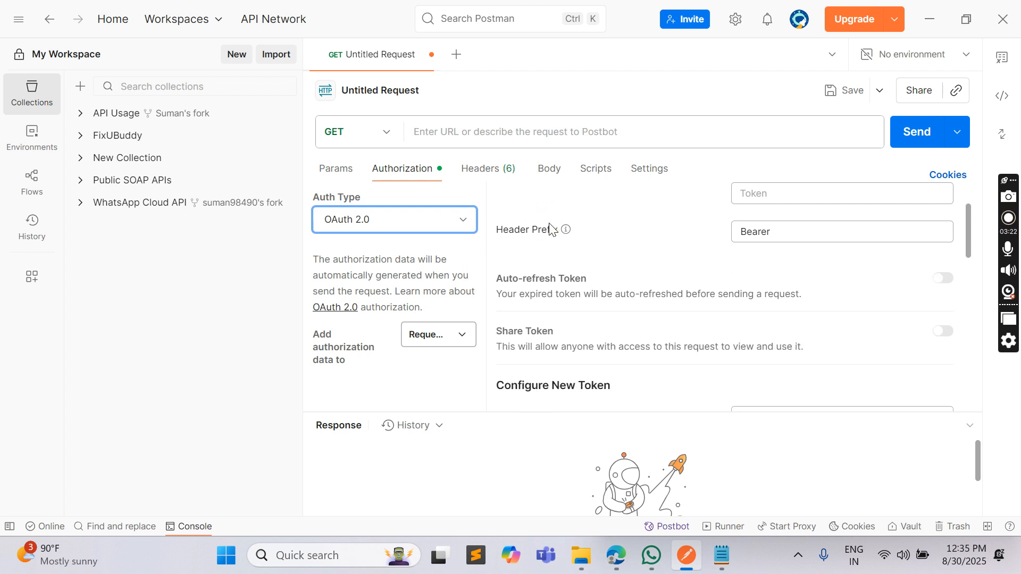
pyautogui.scroll(-2, 553, 226)
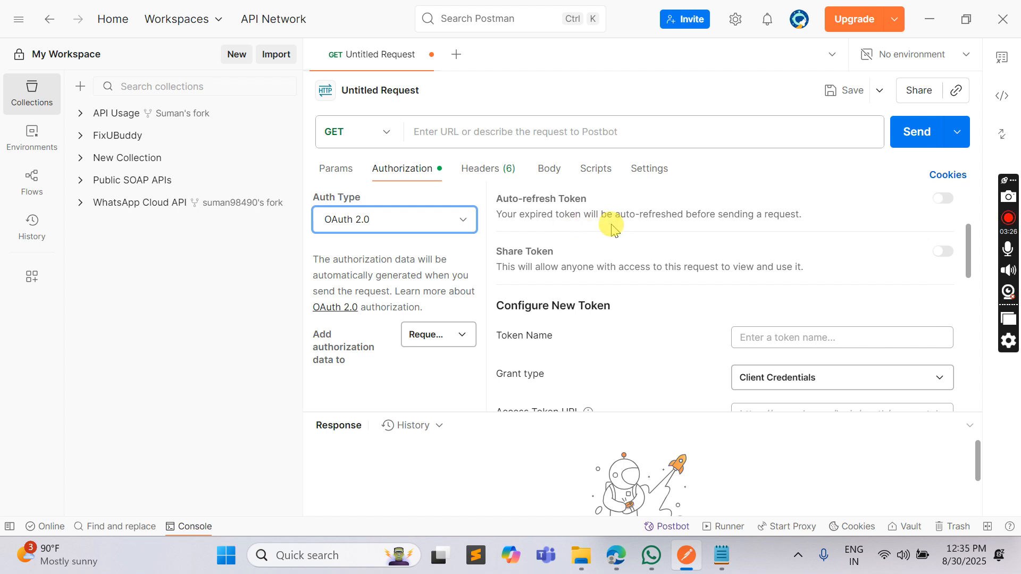
pyautogui.click(779, 378)
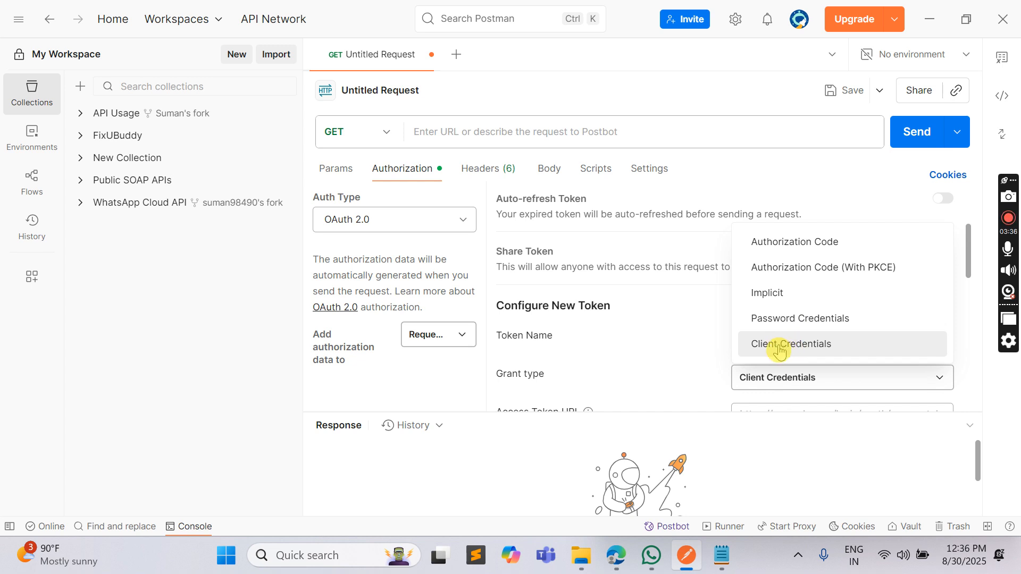
pyautogui.click(785, 354)
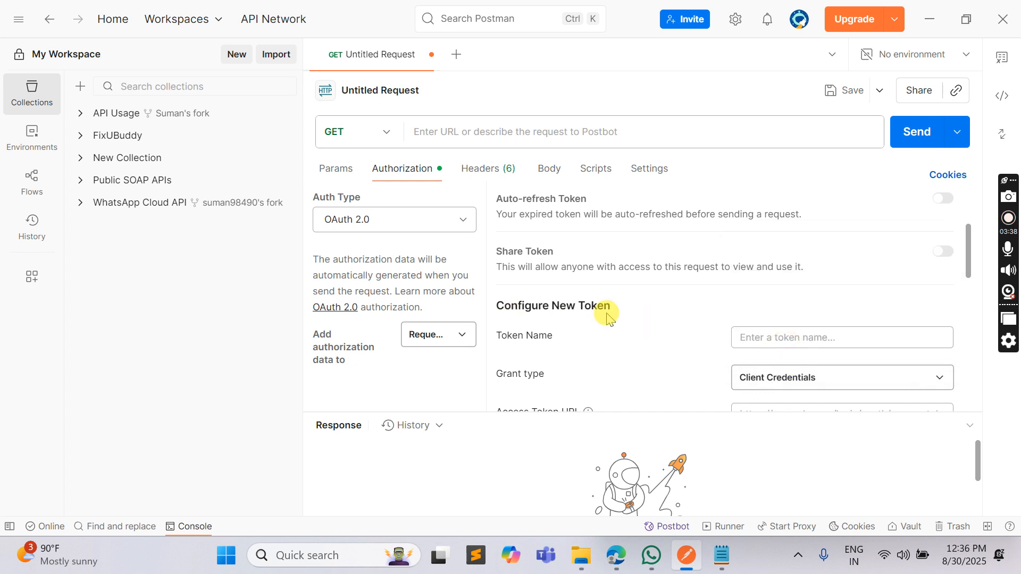
pyautogui.scroll(3, 638, 311)
pyautogui.scroll(-6, 597, 285)
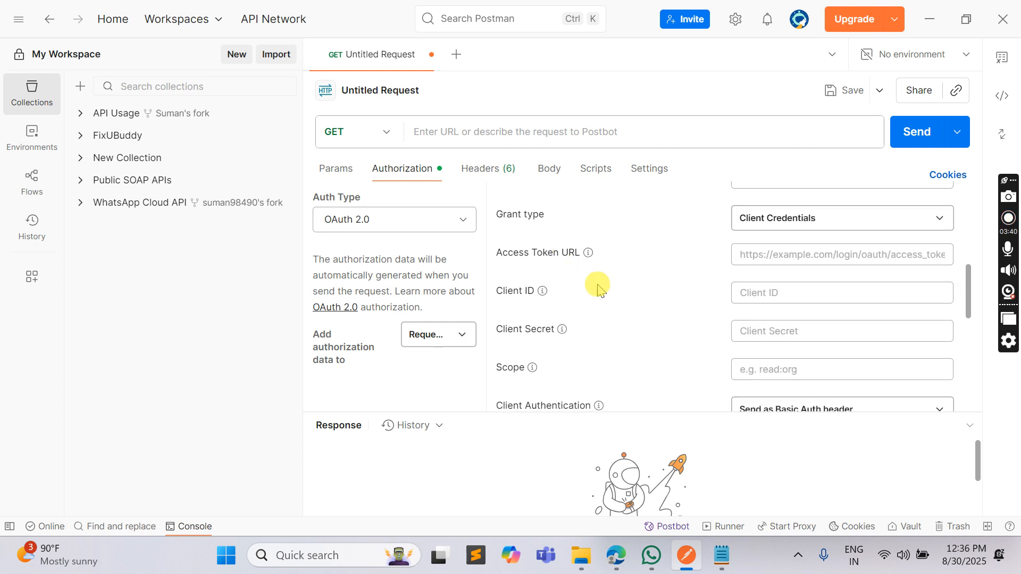
pyautogui.scroll(3, 549, 262)
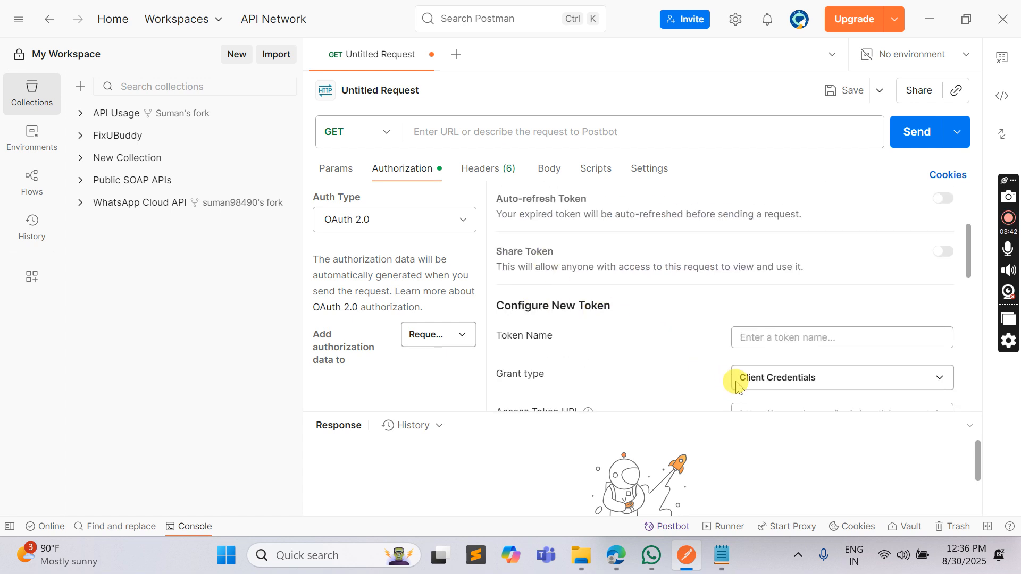
pyautogui.click(778, 343)
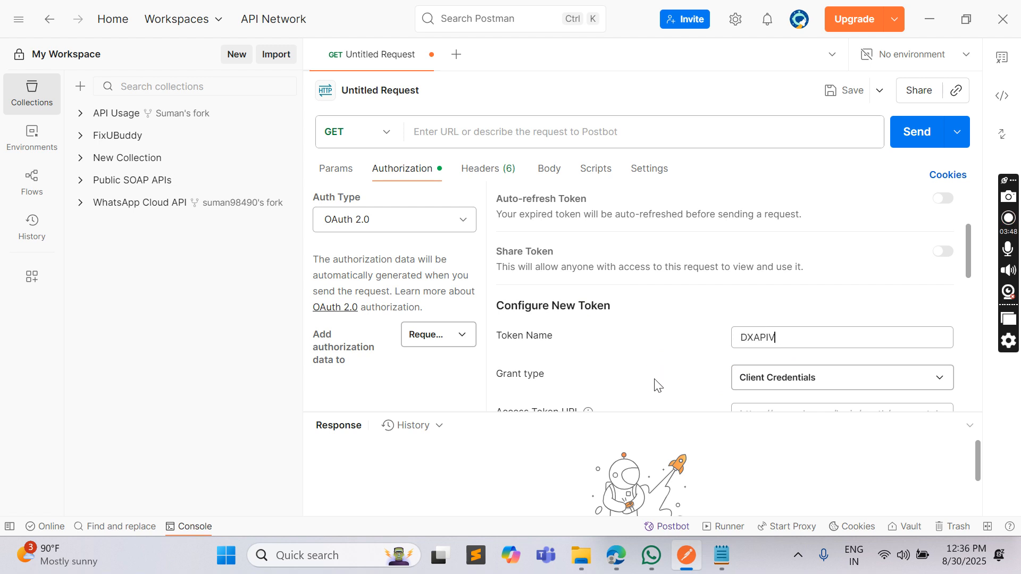
# Open the DXAPIV2_ClientCredentials file from the Downloads folder in Notepad, dismissing the missing-file errors
pyautogui.scroll(-3, 654, 367)
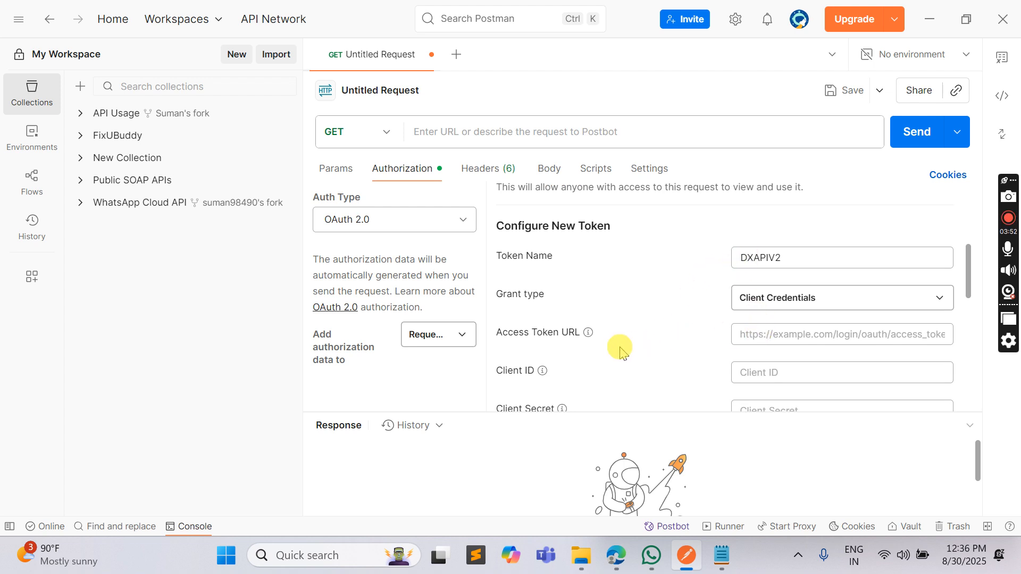
pyautogui.scroll(-3, 620, 351)
pyautogui.moveTo(590, 258)
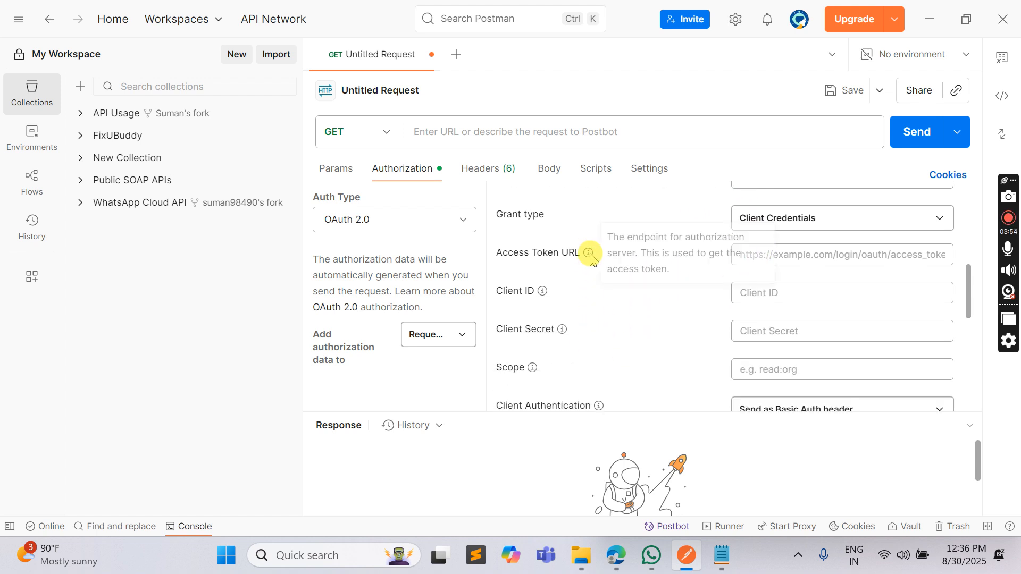
pyautogui.click(581, 555)
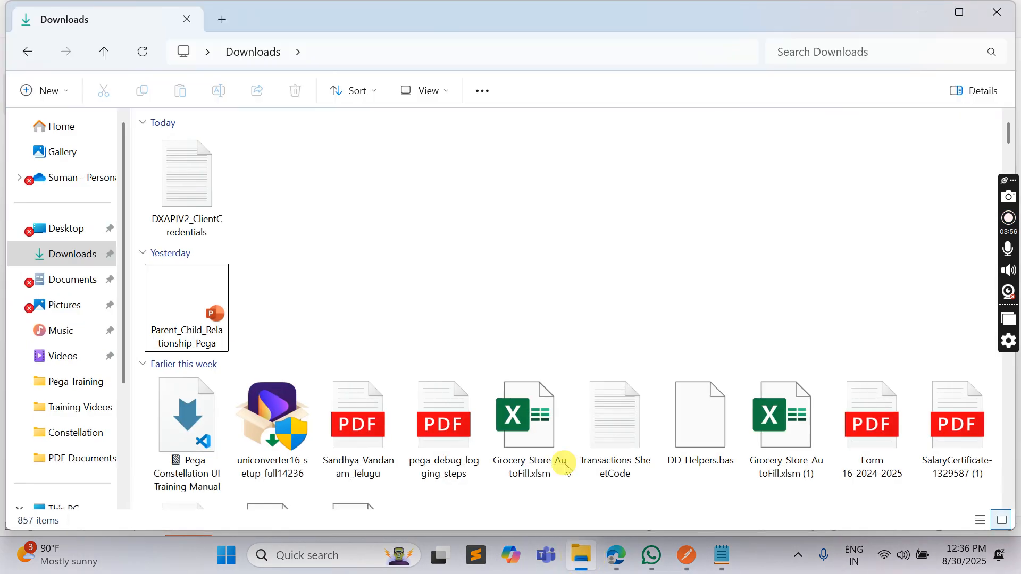
pyautogui.doubleClick(201, 197)
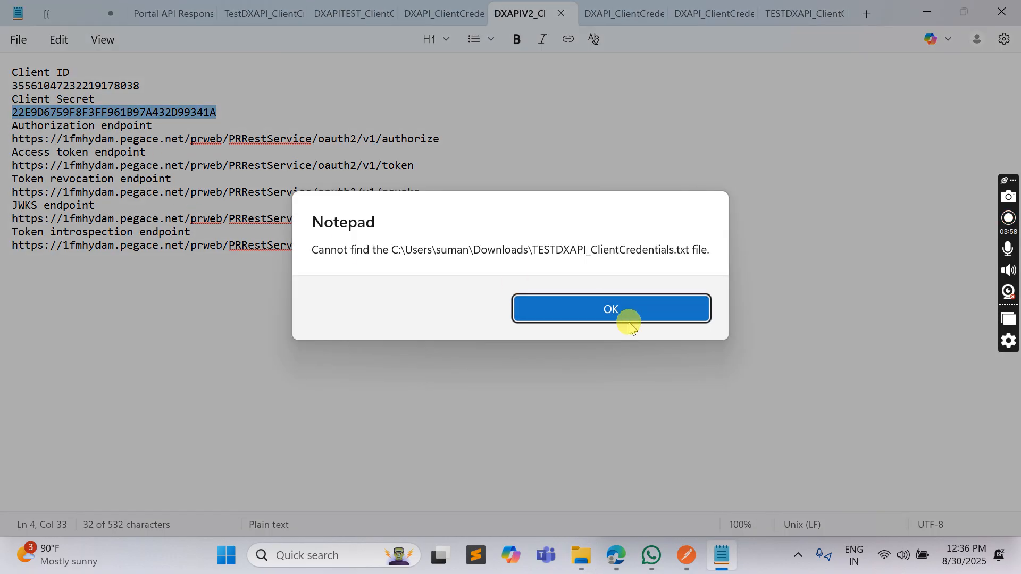
pyautogui.click(629, 323)
pyautogui.click(653, 299)
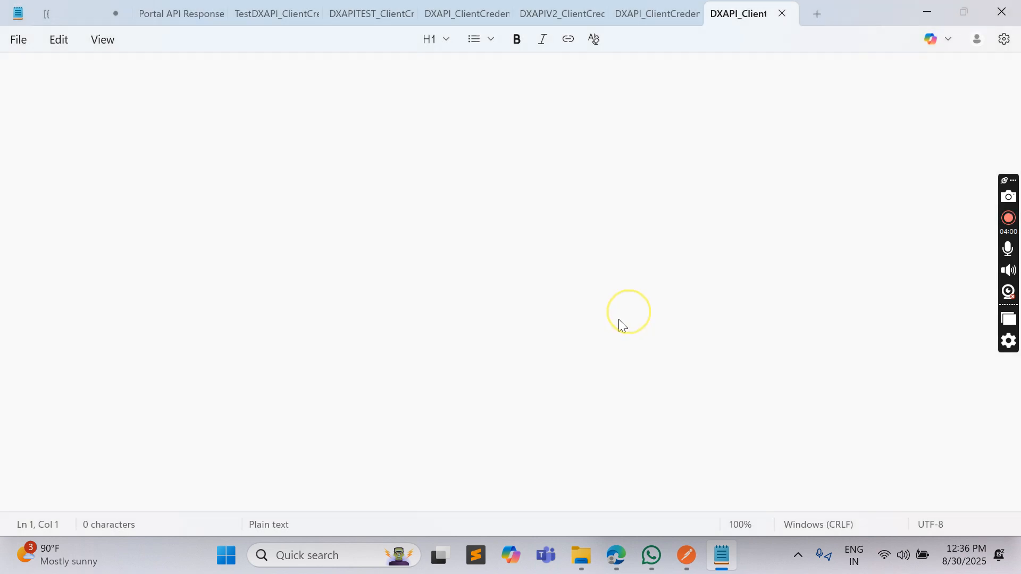
pyautogui.click(627, 300)
pyautogui.doubleClick(189, 204)
pyautogui.click(660, 299)
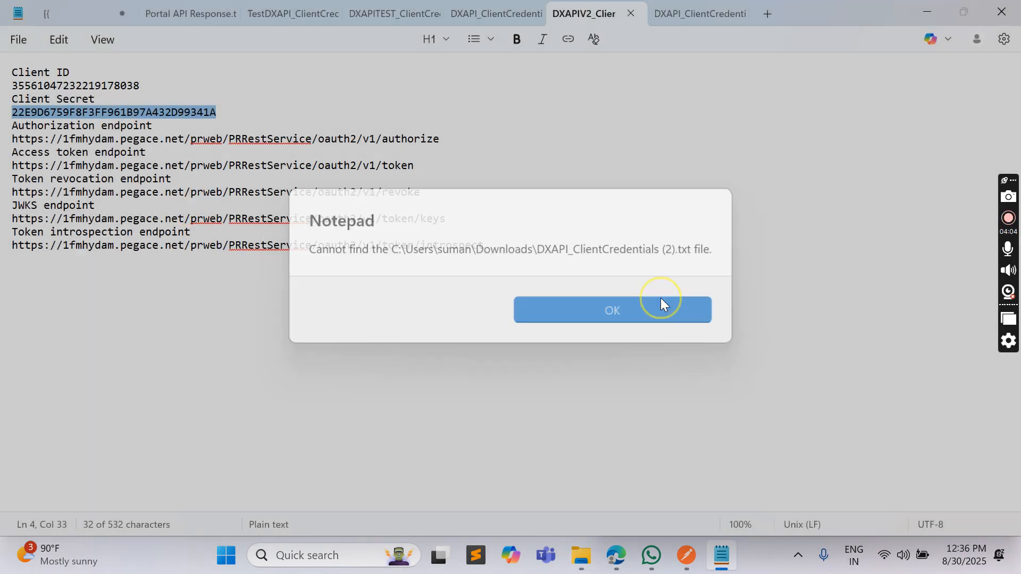
# Close the leftover credentials files in Notepad and reopen DXAPIV2_ClientCredentials from Downloads
pyautogui.doubleClick(69, 85)
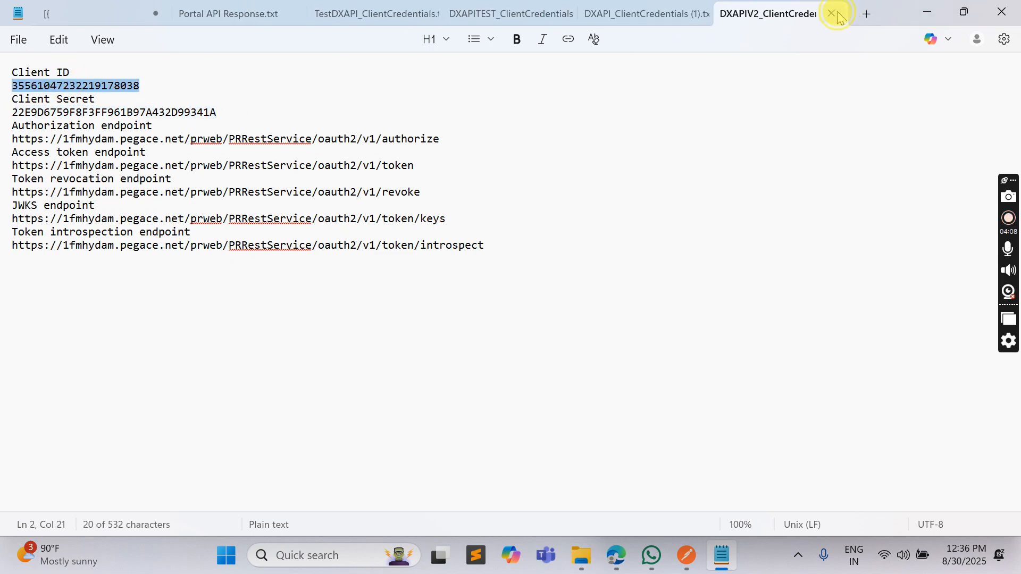
pyautogui.click(832, 13)
pyautogui.click(634, 305)
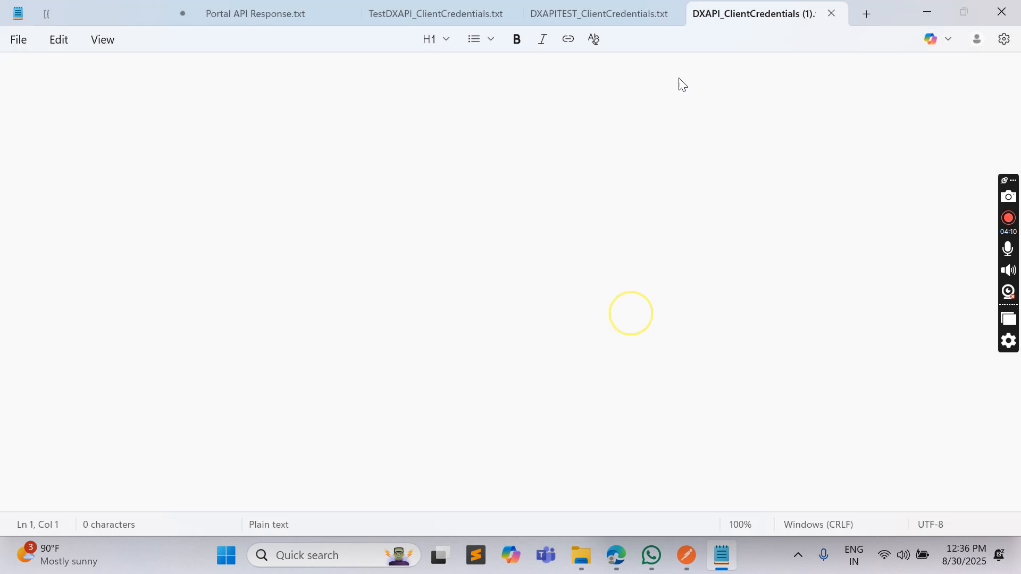
pyautogui.click(611, 308)
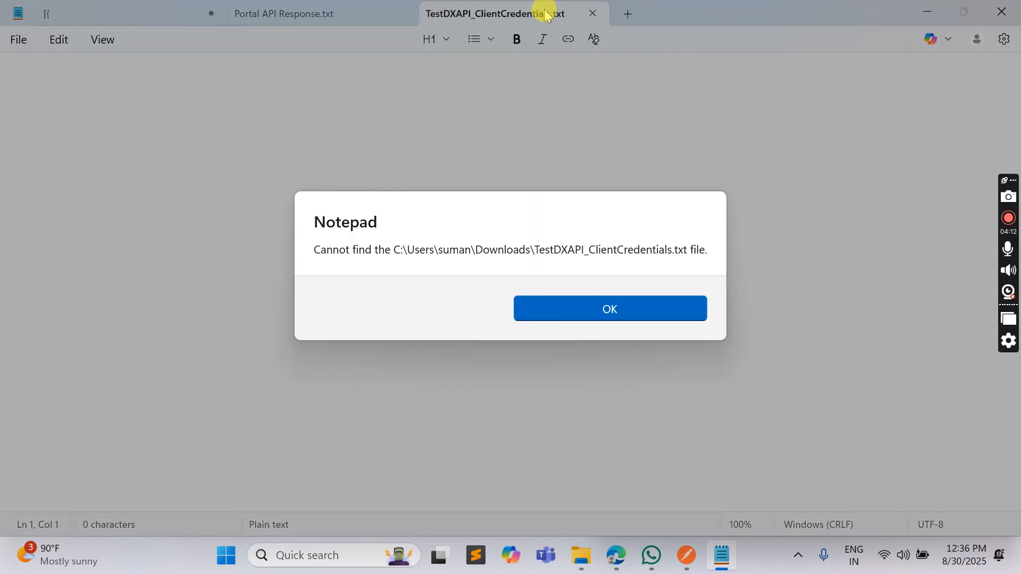
pyautogui.click(570, 307)
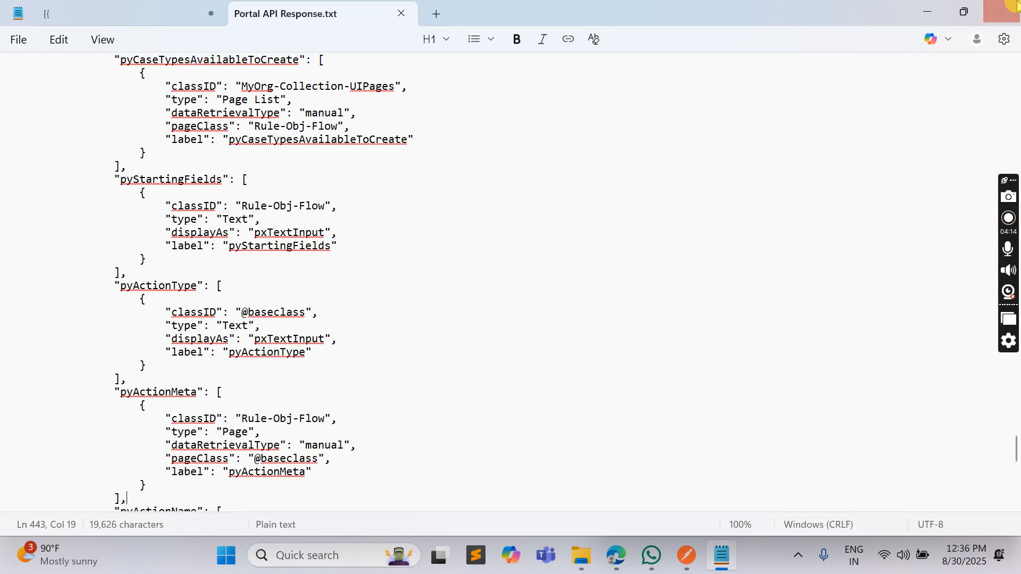
pyautogui.click(1016, 5)
pyautogui.doubleClick(208, 192)
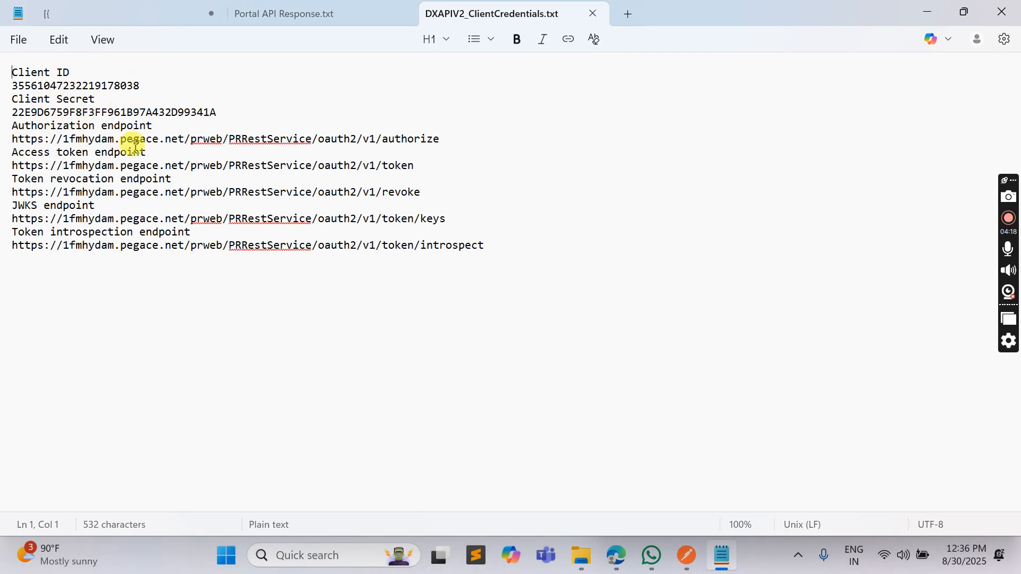
pyautogui.moveTo(413, 165); pyautogui.dragTo(12, 165)
pyautogui.hotkey('ctrl', 'c')
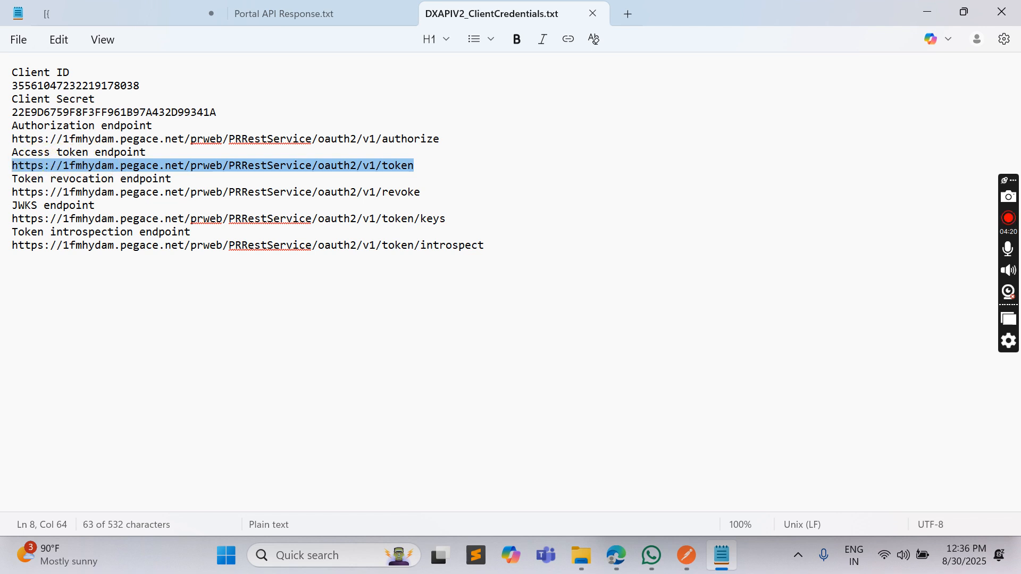
pyautogui.click(686, 556)
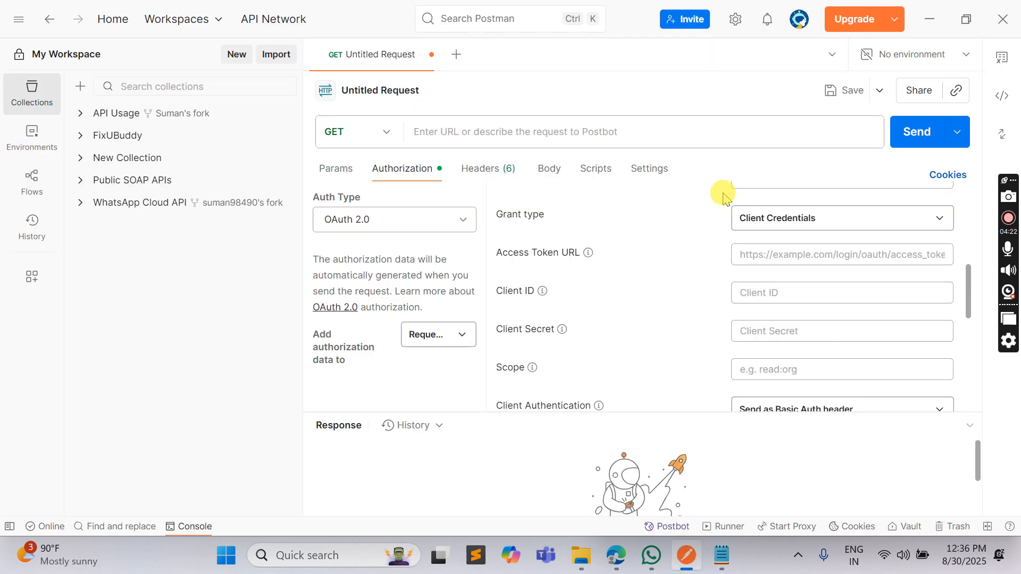
pyautogui.hotkey('ctrl', 'v')
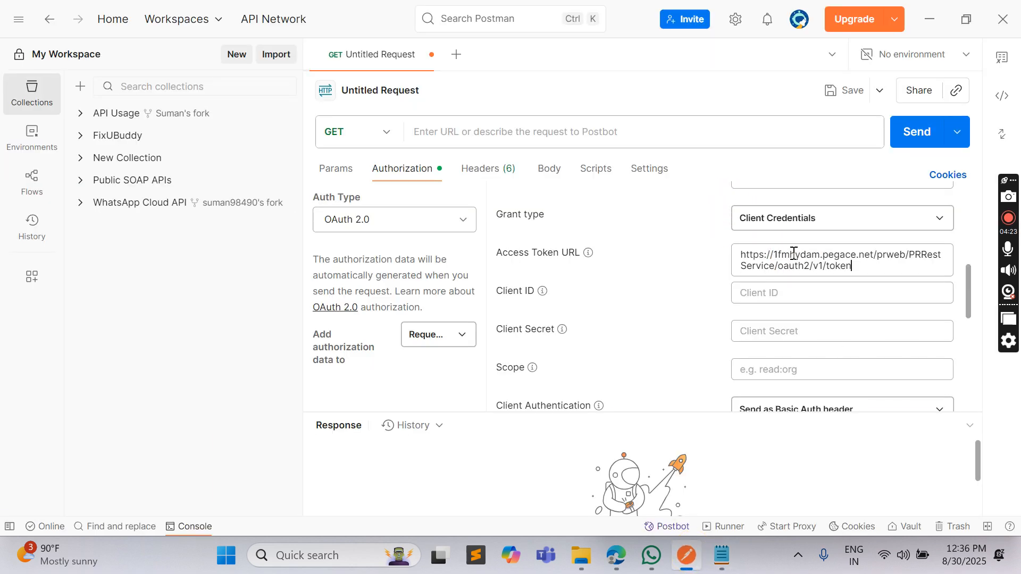
pyautogui.click(706, 278)
# Copy the client ID from the credentials file into the Client ID field of the Postman token configuration
pyautogui.hotkey('alt', 'Tab')
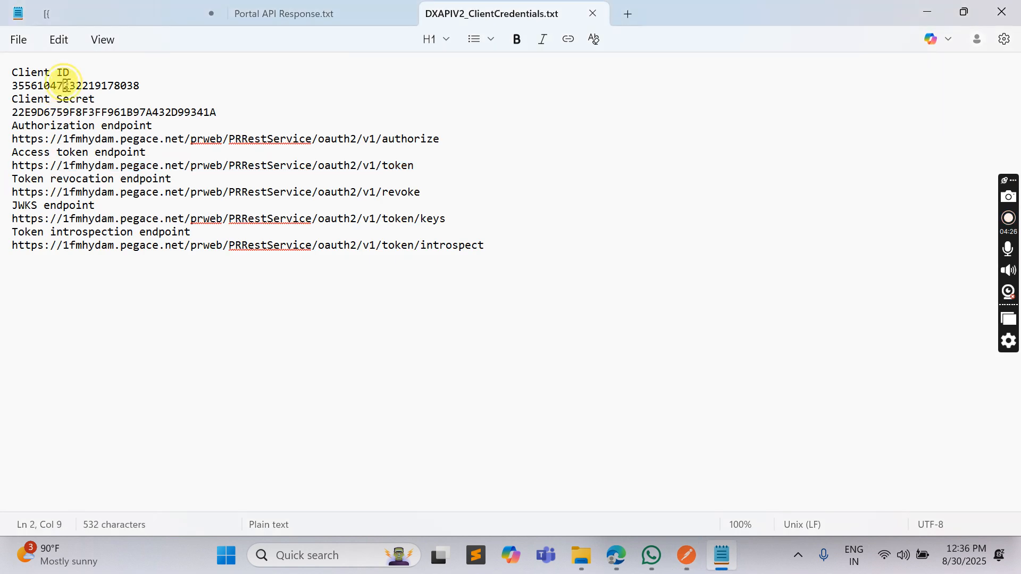
pyautogui.doubleClick(66, 86)
pyautogui.hotkey('ctrl', 'c')
pyautogui.hotkey('alt', 'Tab')
pyautogui.click(771, 292)
pyautogui.hotkey('ctrl', 'v')
# Copy the client secret from the credentials file into the Client Secret field of the Postman token configuration
pyautogui.hotkey('alt', 'Tab')
pyautogui.doubleClick(101, 112)
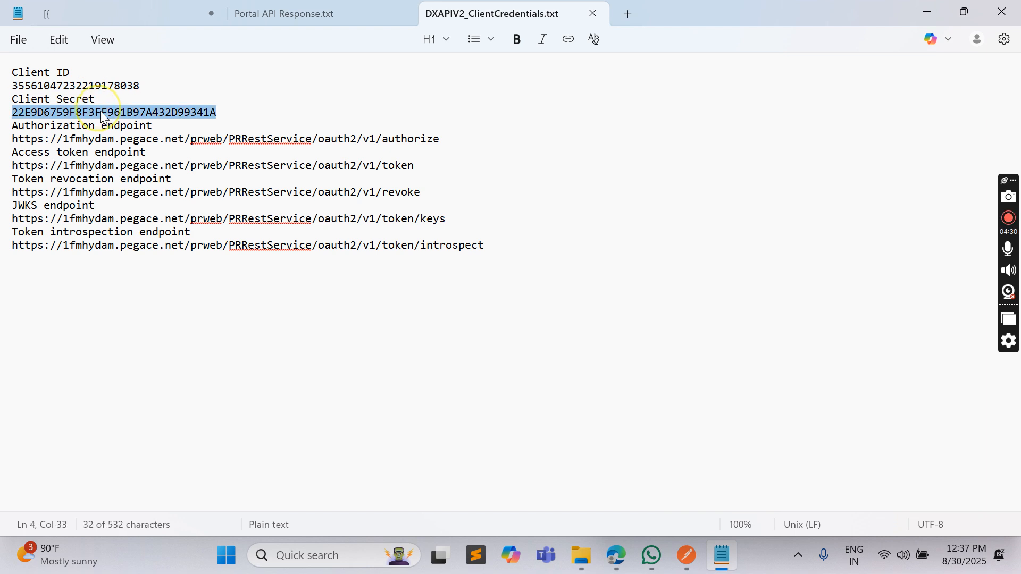
pyautogui.hotkey('ctrl', 'c')
pyautogui.hotkey('alt', 'Tab')
pyautogui.click(813, 330)
pyautogui.hotkey('ctrl', 'v')
# Get a new access token with the configured credentials and use the DXAPIV2 token for the request
pyautogui.scroll(-3, 705, 280)
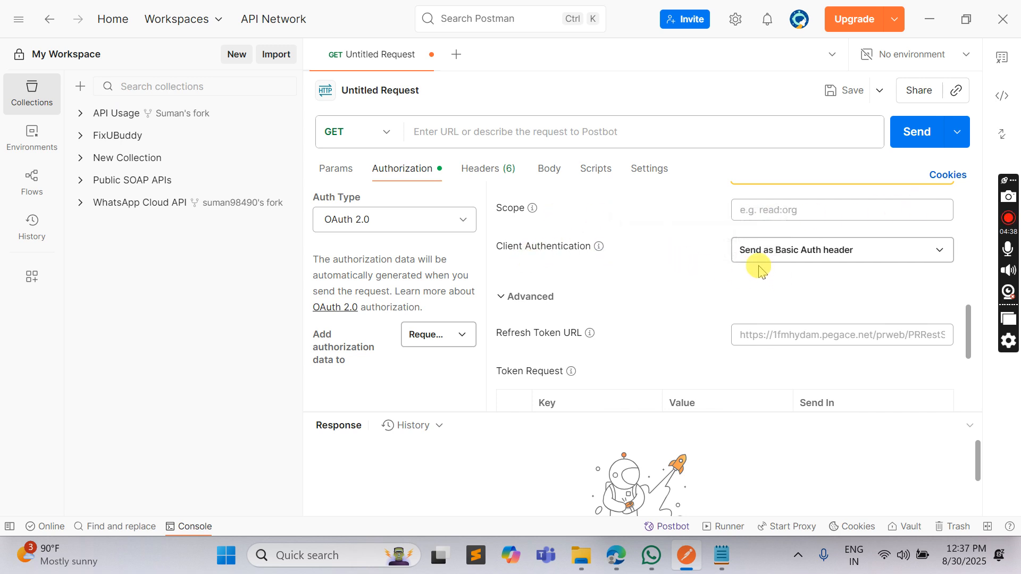
pyautogui.scroll(-3, 822, 260)
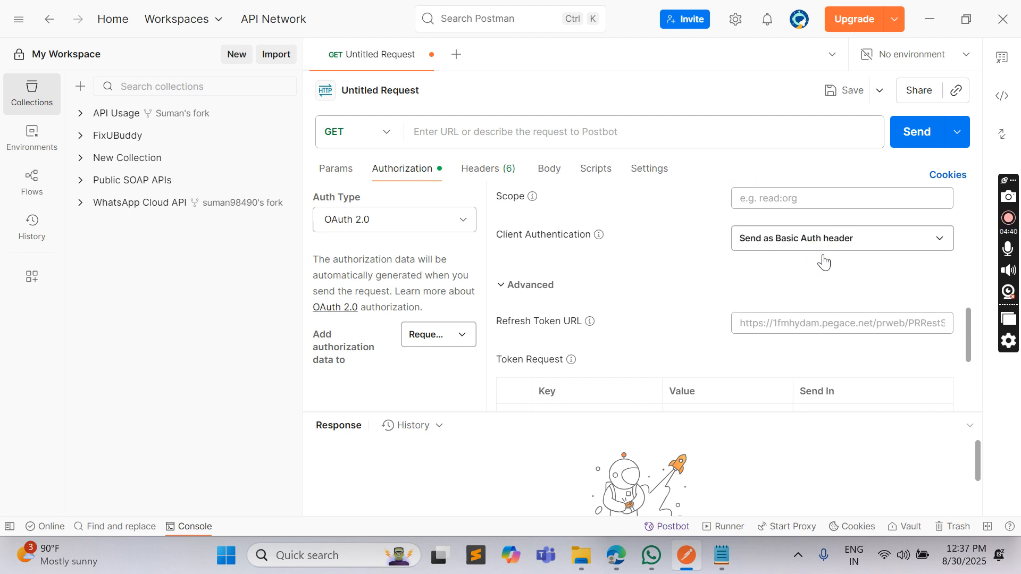
pyautogui.scroll(-1, 669, 234)
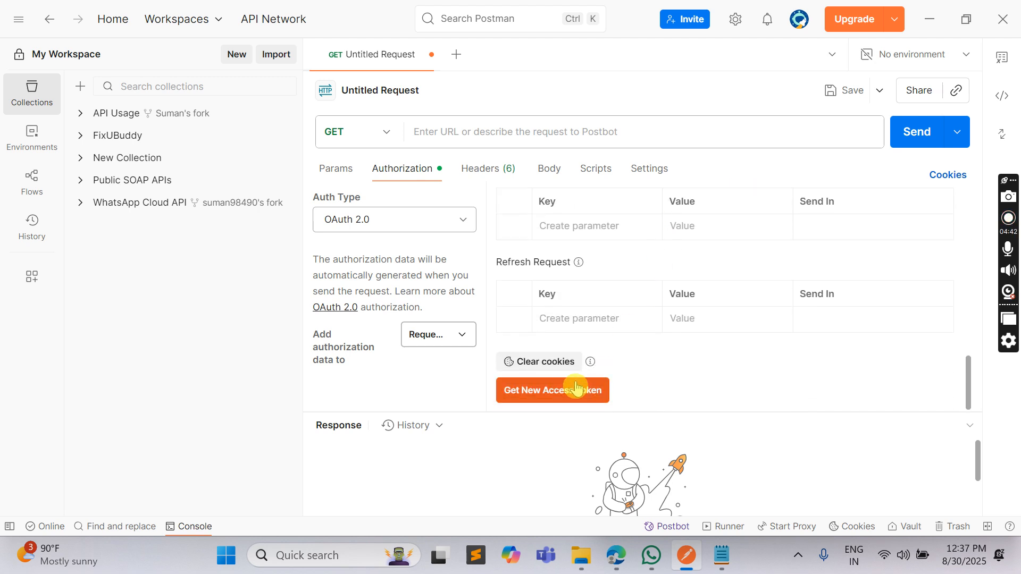
pyautogui.click(557, 388)
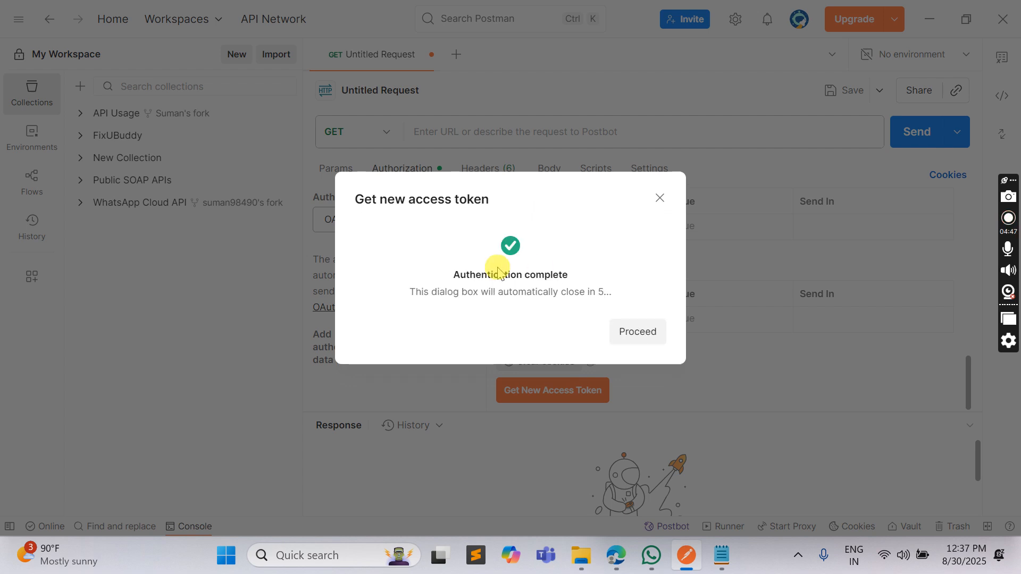
pyautogui.click(634, 333)
pyautogui.scroll(-5, 592, 234)
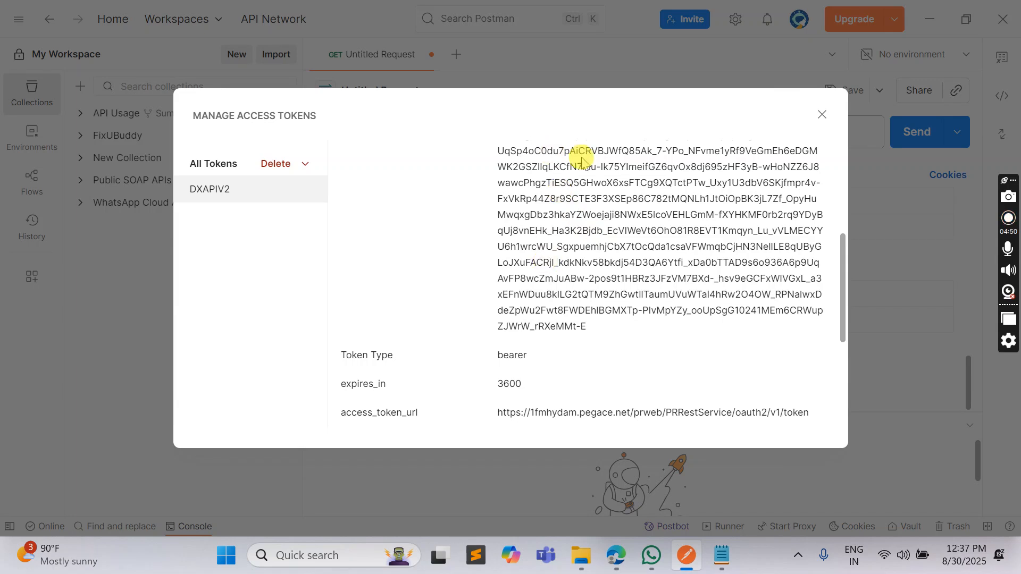
pyautogui.scroll(5, 668, 260)
pyautogui.click(792, 164)
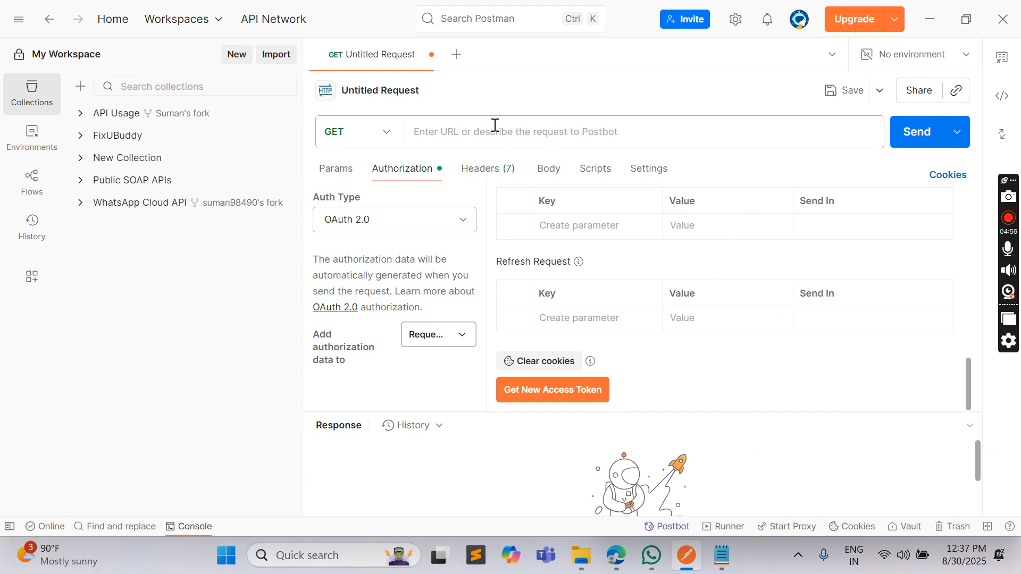
pyautogui.click(521, 124)
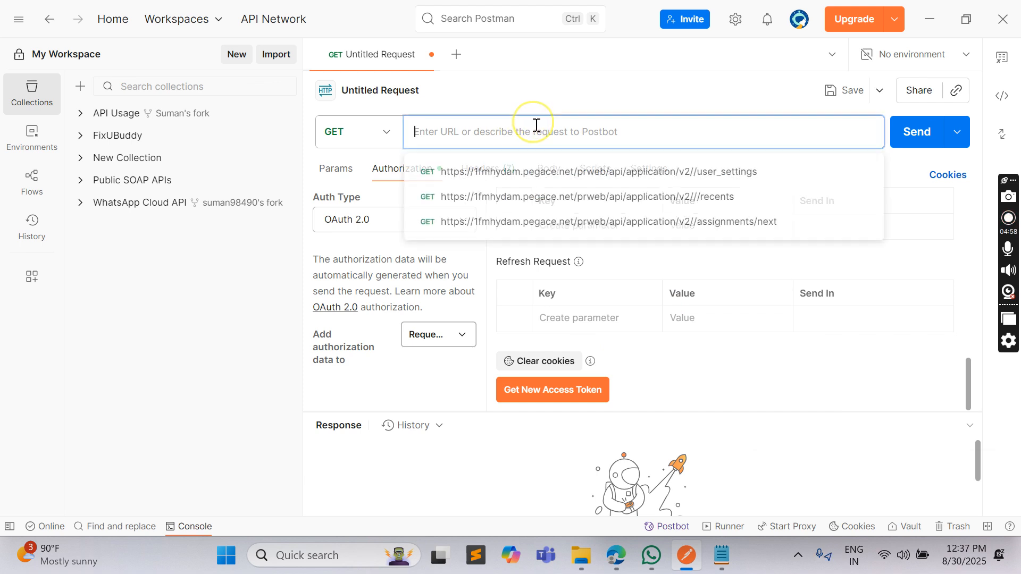
pyautogui.click(694, 177)
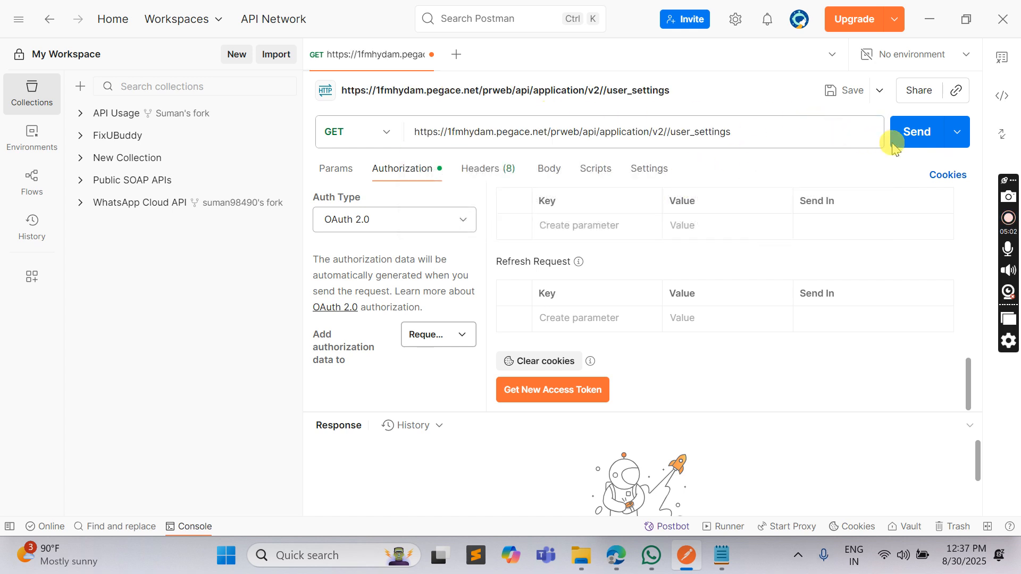
pyautogui.click(916, 140)
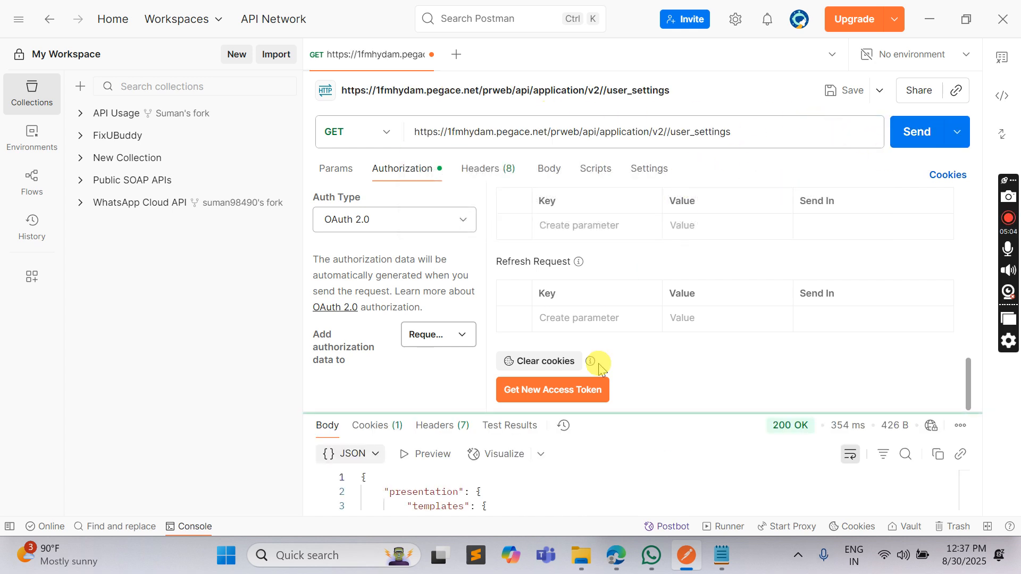
pyautogui.moveTo(647, 414); pyautogui.dragTo(647, 260)
pyautogui.tripleClick(735, 131)
pyautogui.press('BackSpace')
pyautogui.hotkey('ctrl', 'z')
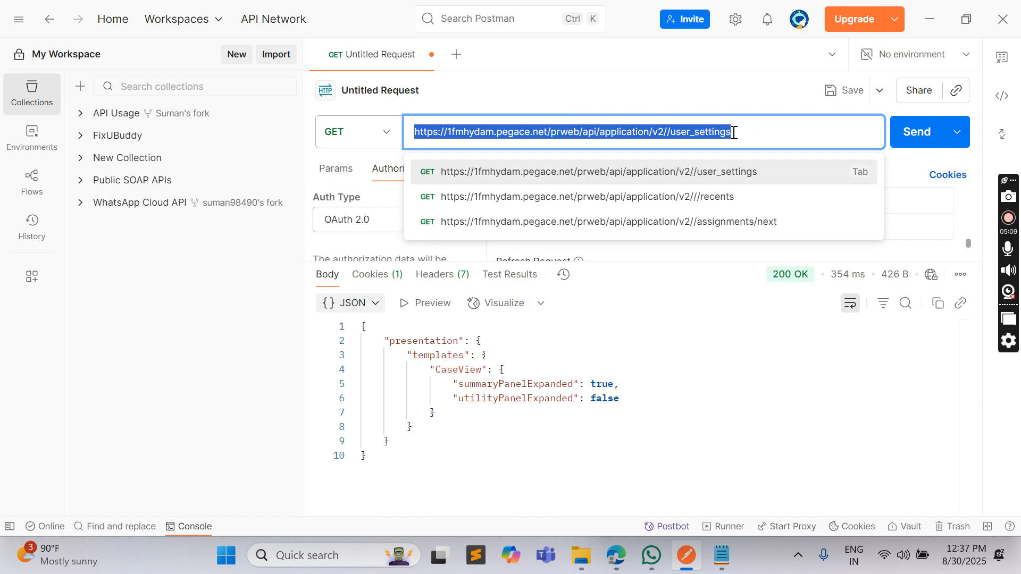
pyautogui.click(706, 196)
pyautogui.click(906, 135)
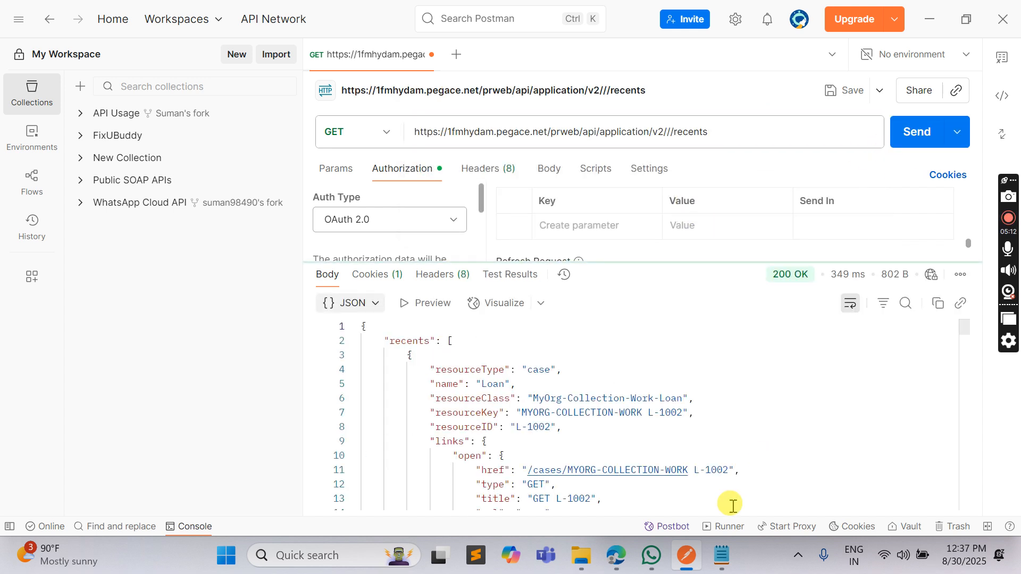
pyautogui.scroll(-2, 686, 375)
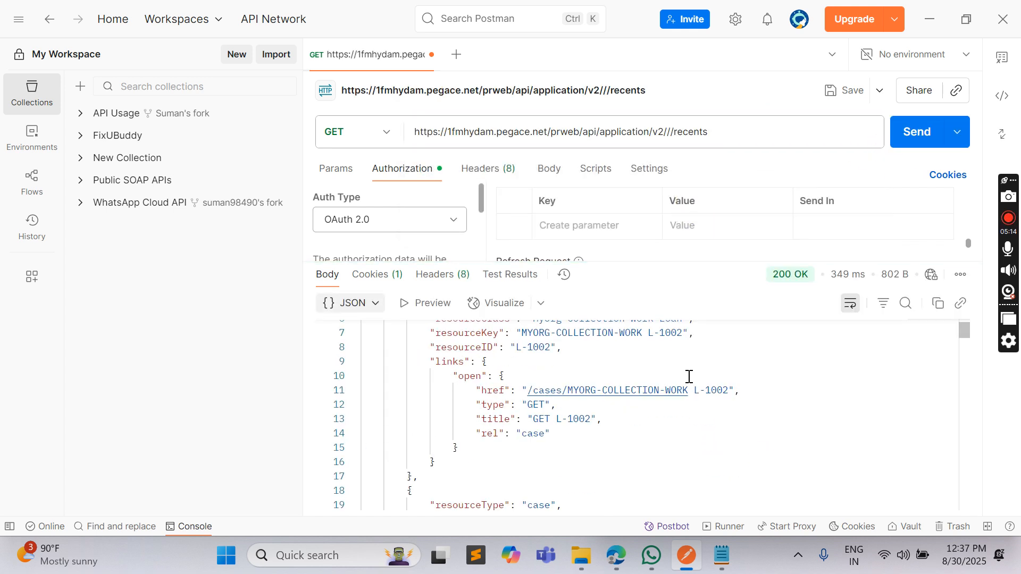
pyautogui.scroll(-7, 688, 376)
pyautogui.scroll(-15, 693, 371)
pyautogui.scroll(-17, 693, 372)
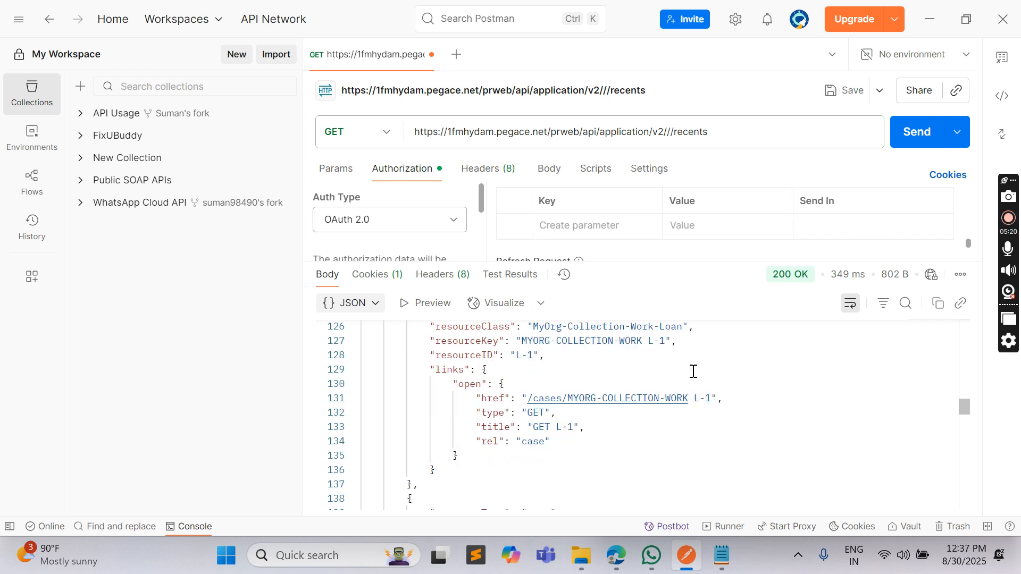
pyautogui.scroll(-4, 693, 372)
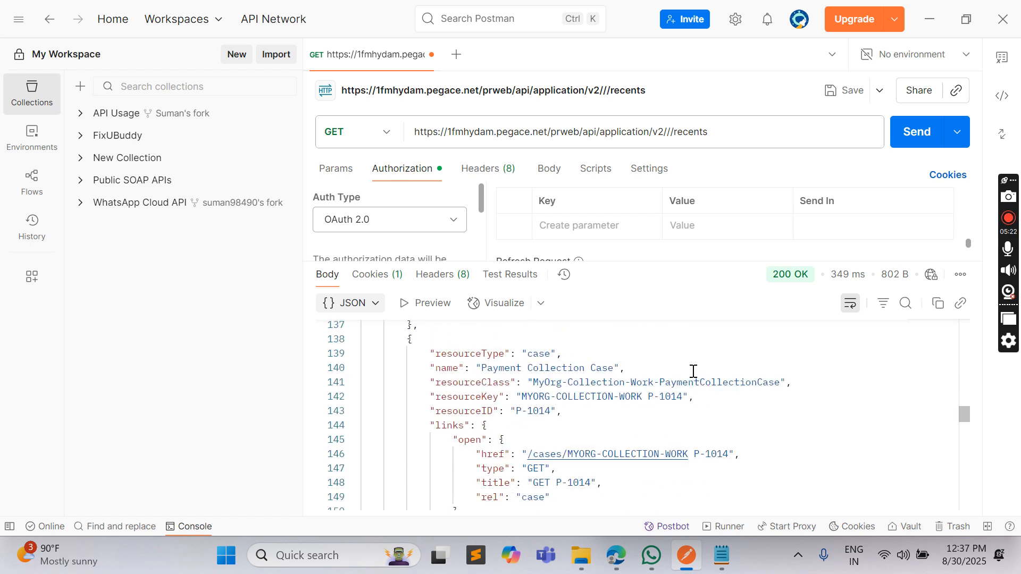